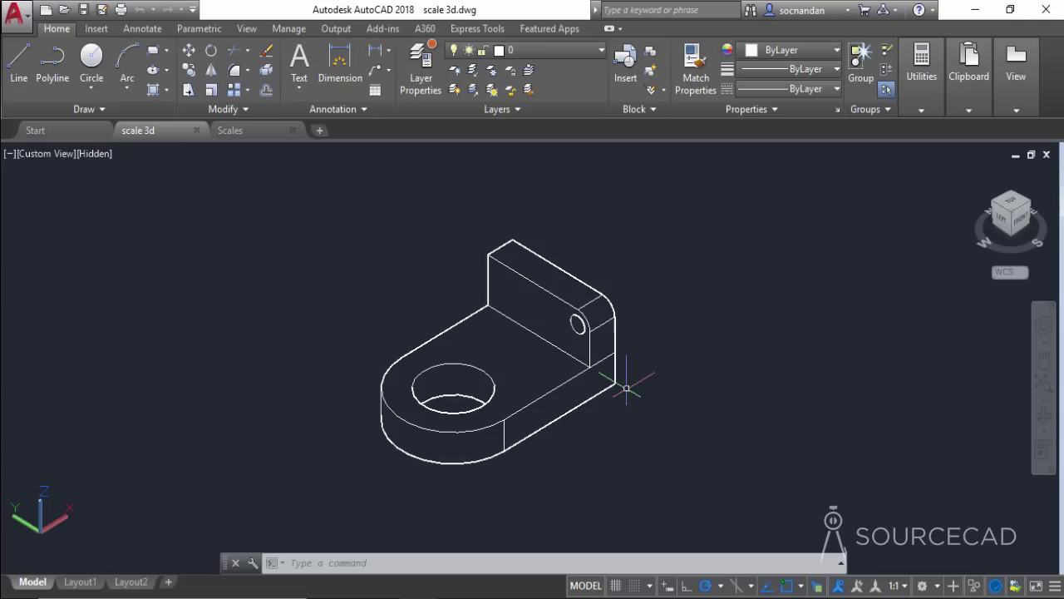
Step: Check the insertion scale units in the Drawing Units settings without changing anything
type("un")
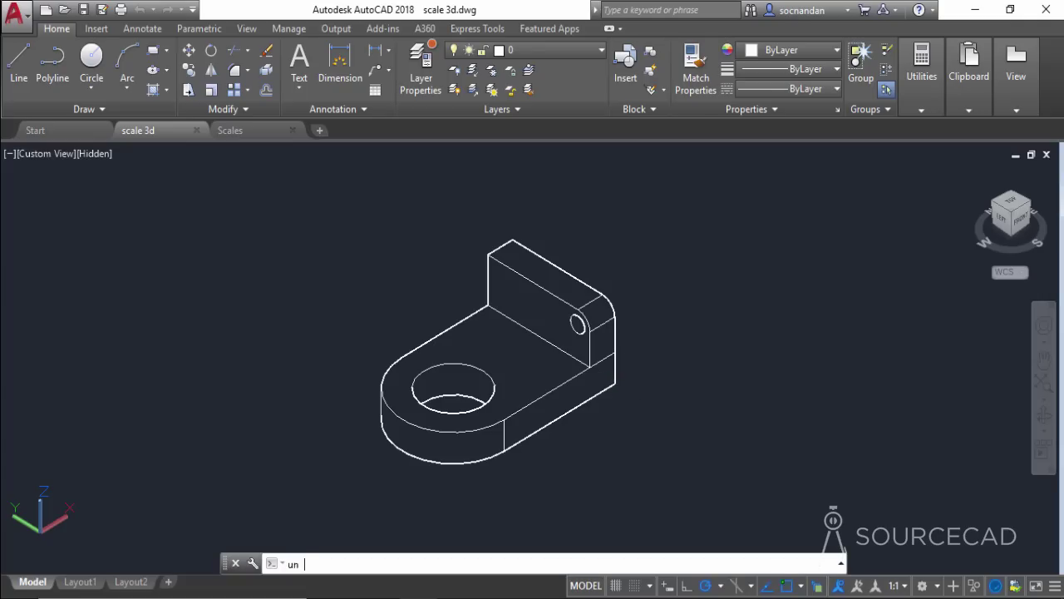
key("Return")
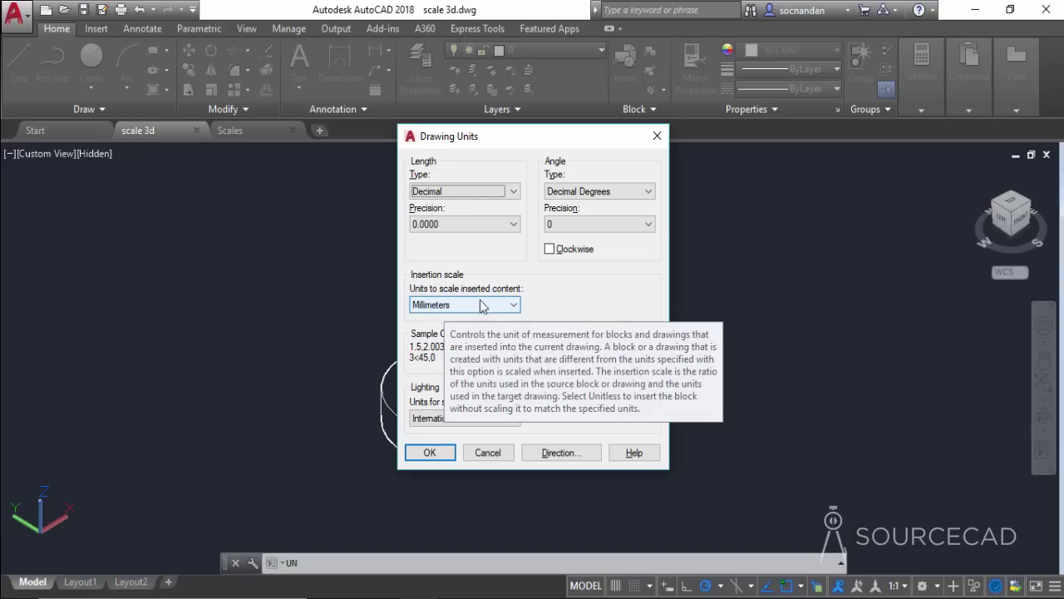
left_click(657, 136)
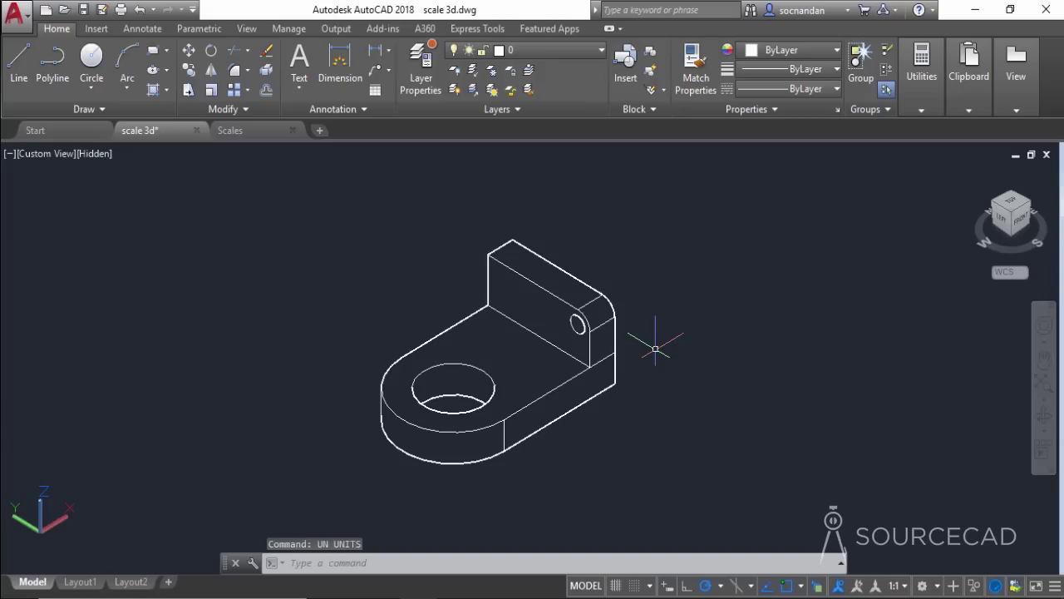
Step: Go to Layout1 and erase the existing viewport on its sheet
left_click(80, 582)
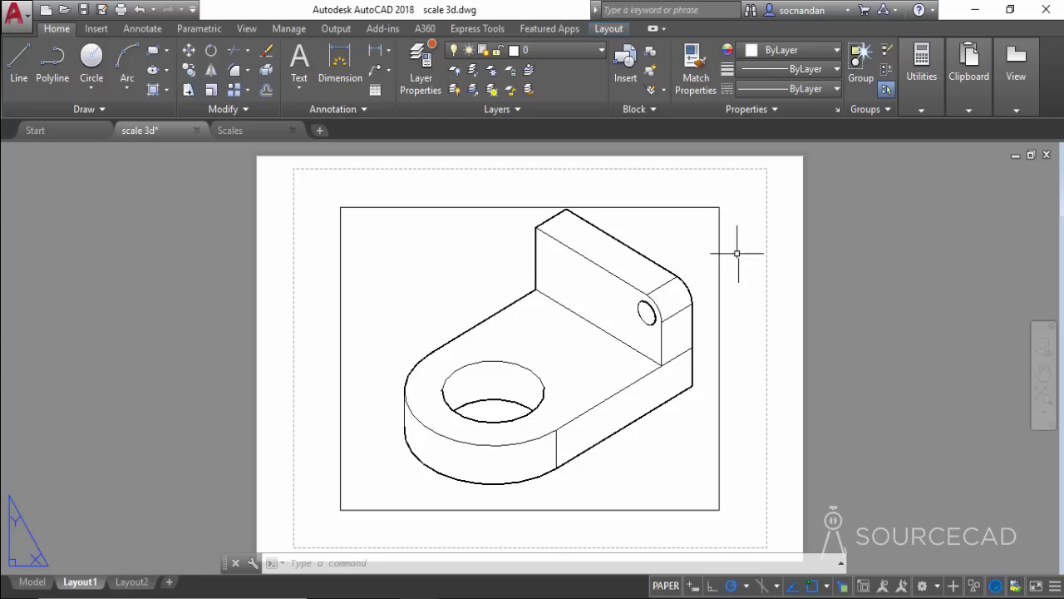
left_click(719, 209)
right_click(746, 215)
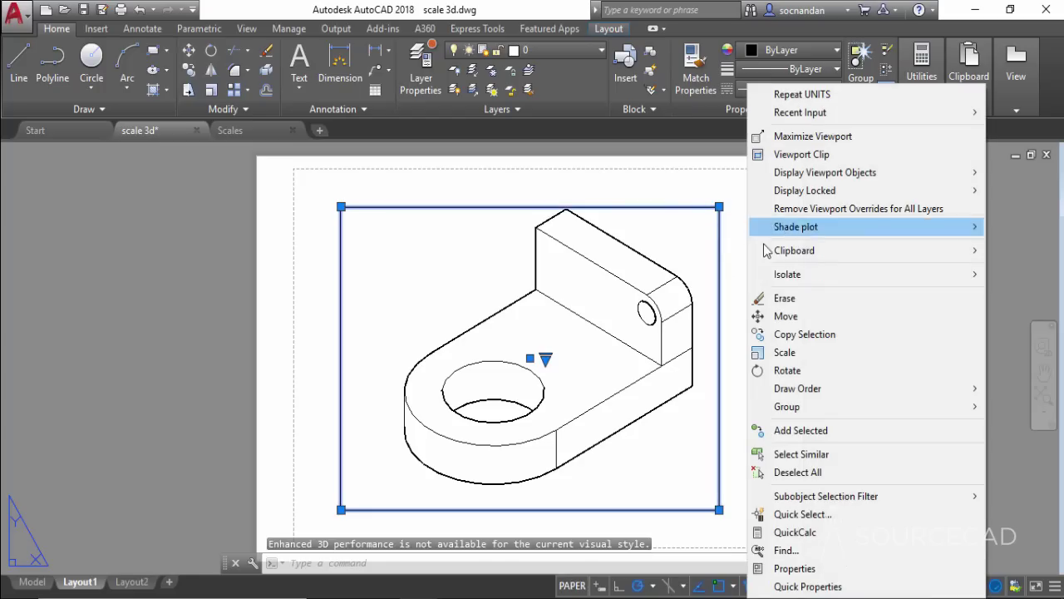
left_click(791, 295)
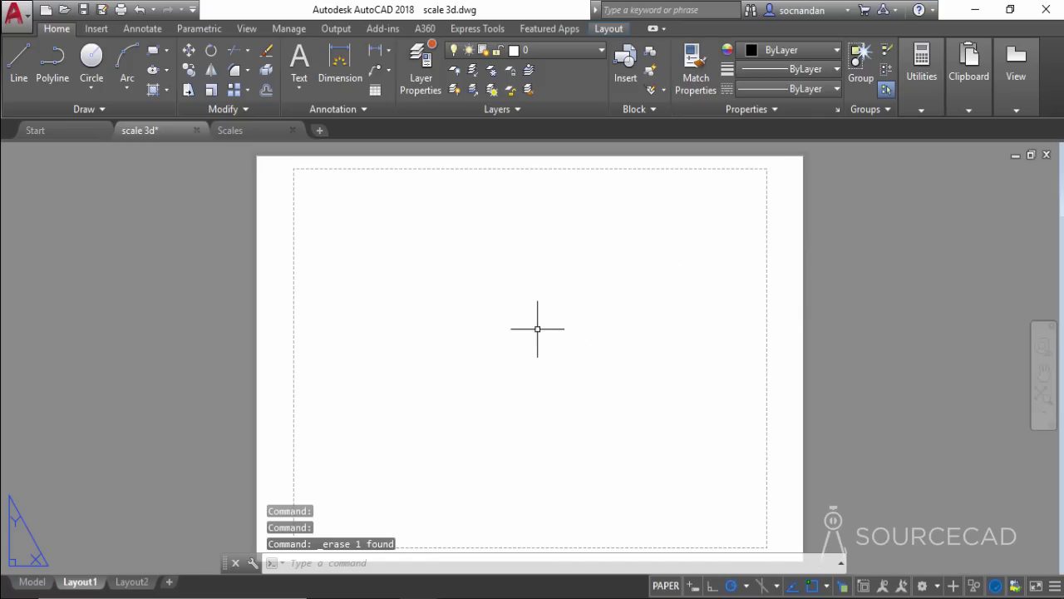
Step: Create a new page setup for Layout1 named "ISO A4", based on the Layout1 settings
right_click(83, 582)
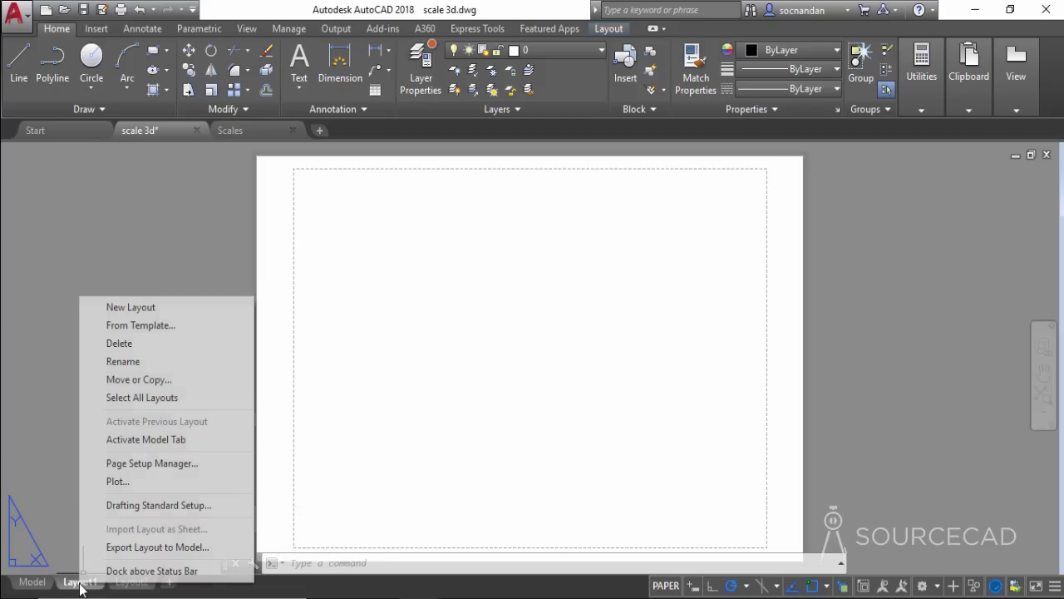
left_click(203, 463)
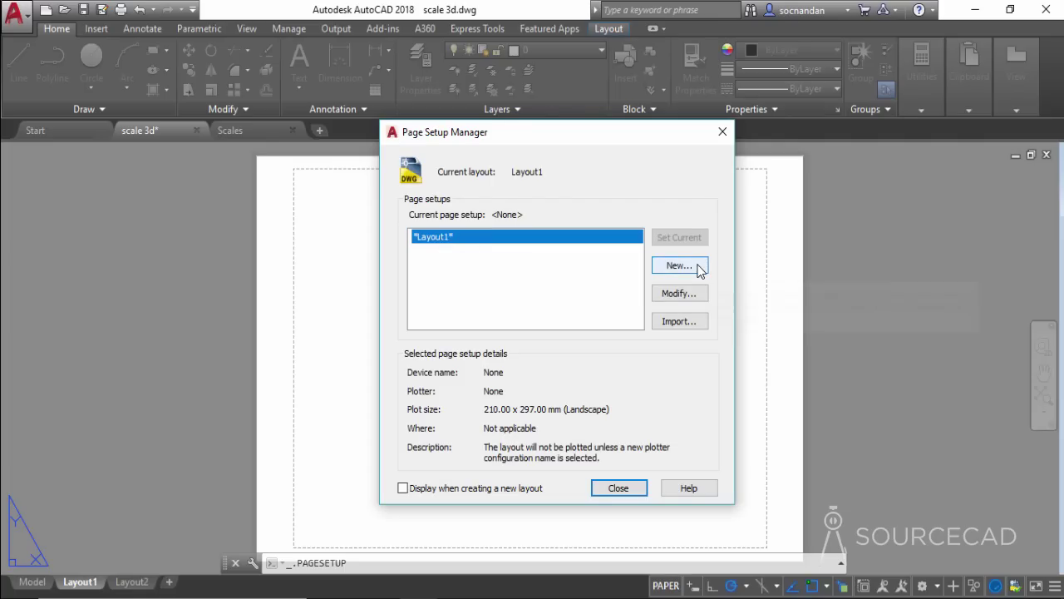
left_click(679, 265)
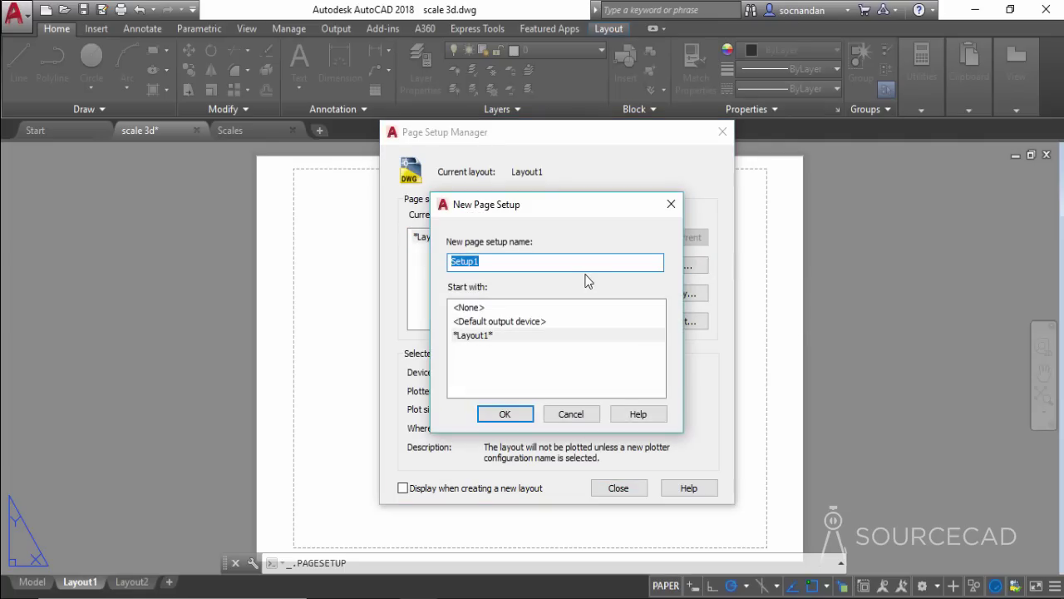
type("ISO A4")
left_click(506, 413)
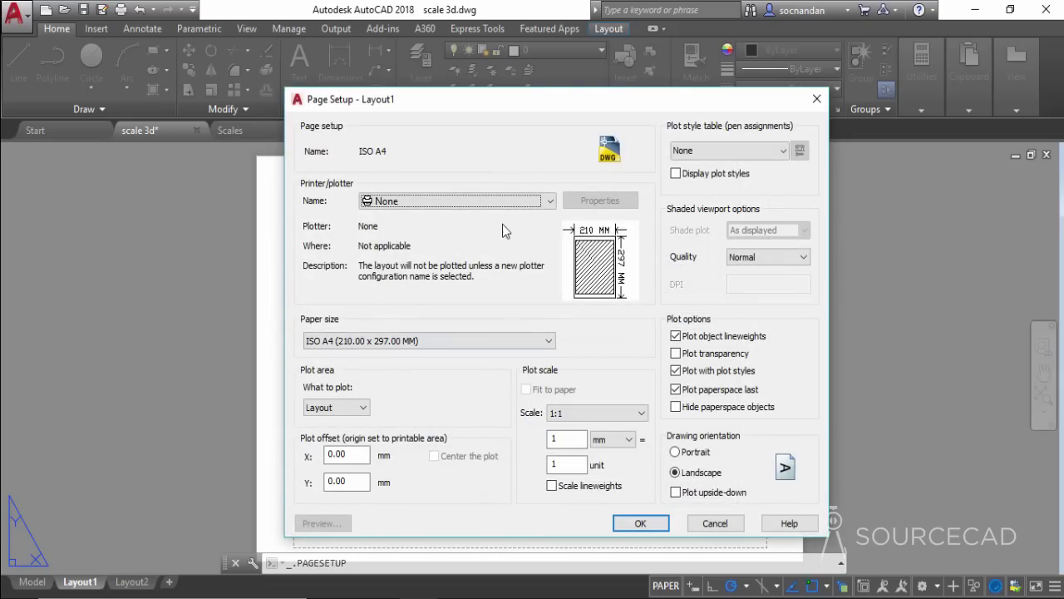
Step: Configure the ISO A4 page setup with the DWG To PDF.pc3 plotter and the ISO A4 (297.00 x 210.00 MM) paper size
left_click(504, 202)
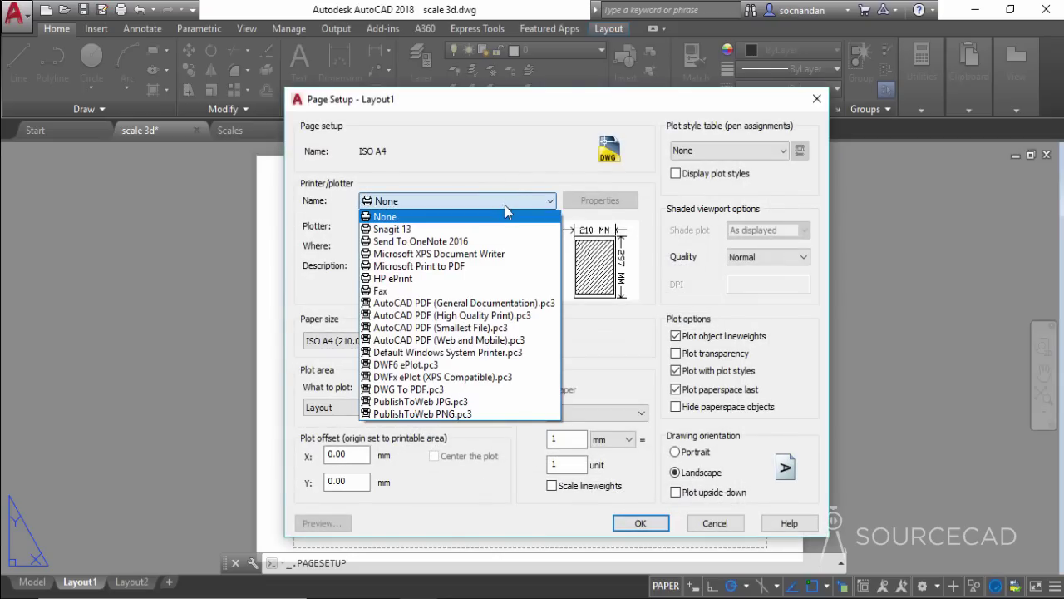
left_click(459, 389)
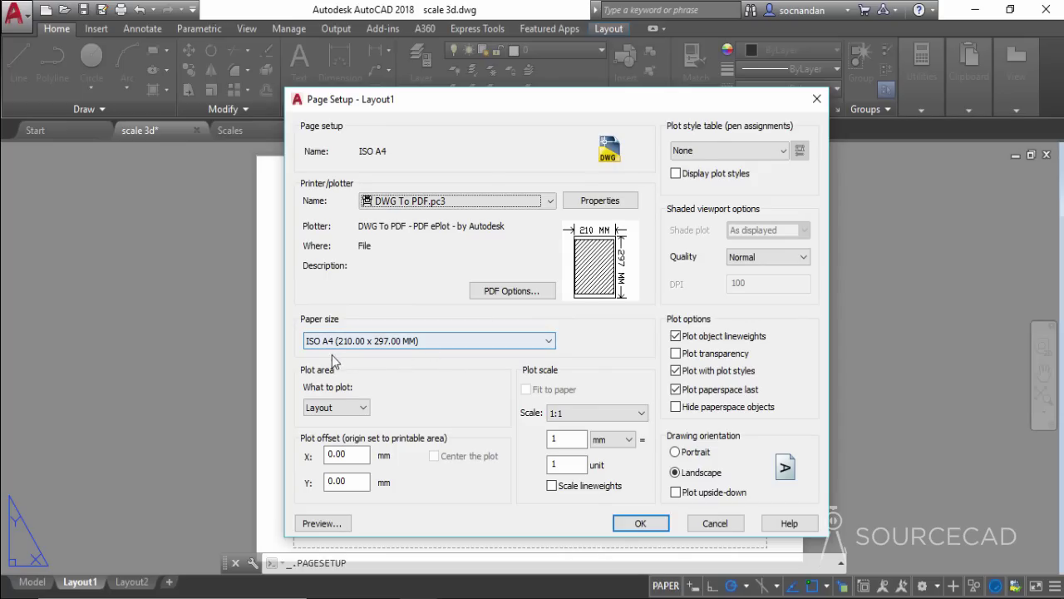
left_click(351, 340)
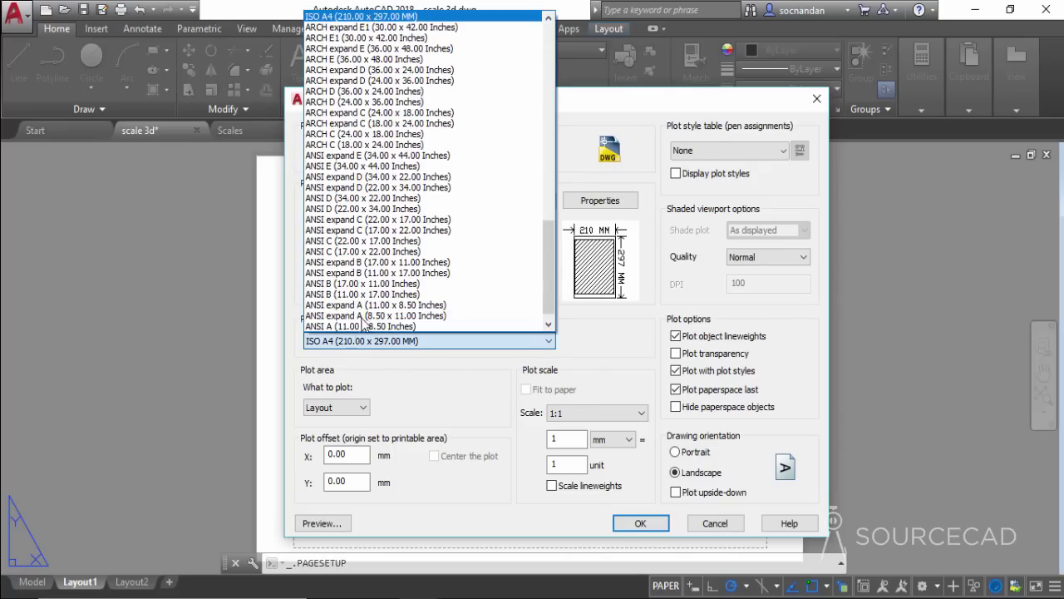
scroll(366, 241, "up", 2)
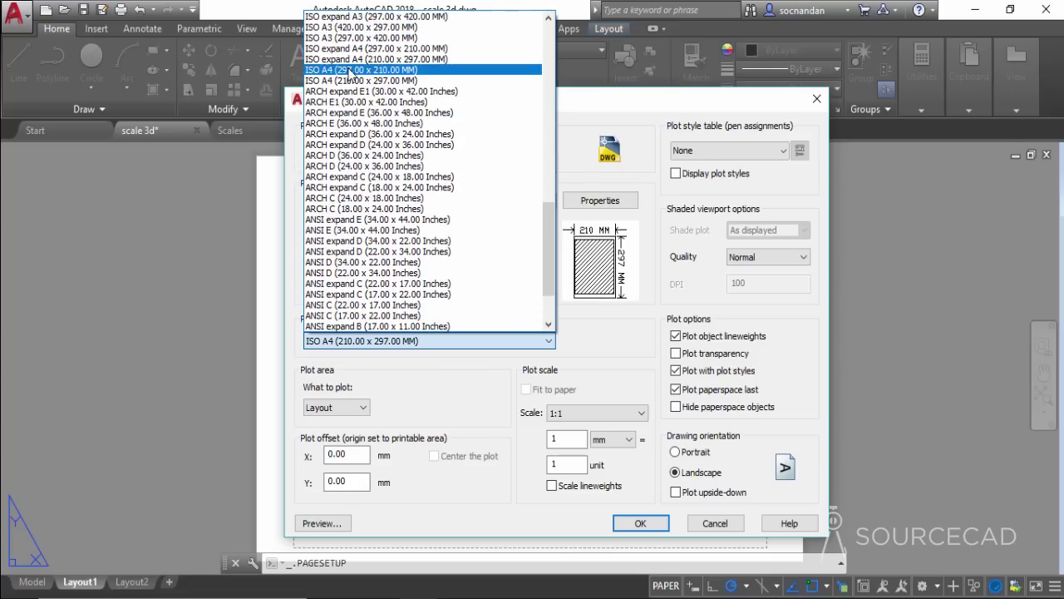
left_click(407, 69)
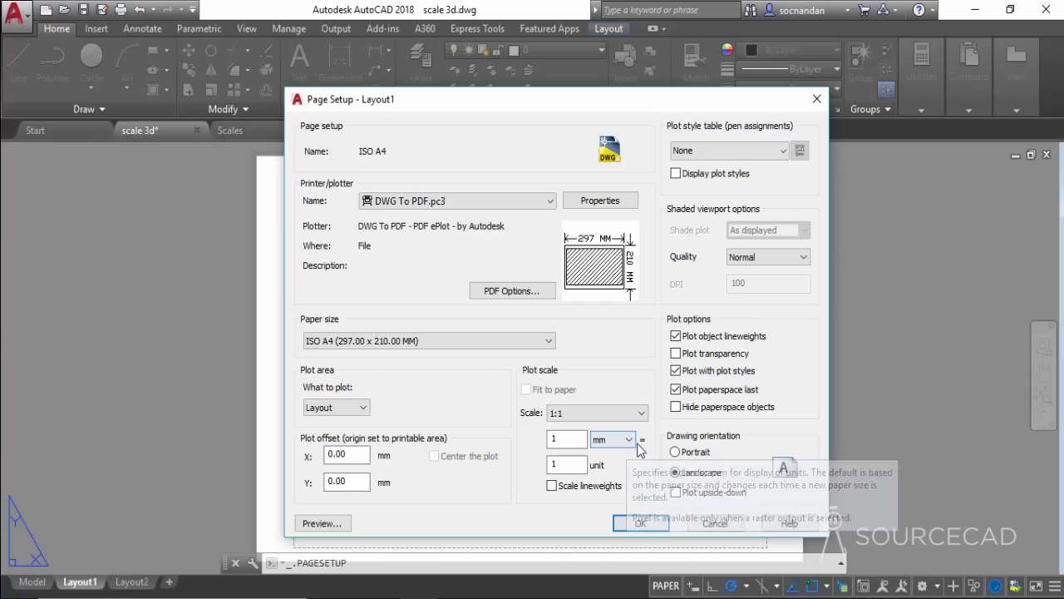
left_click(642, 523)
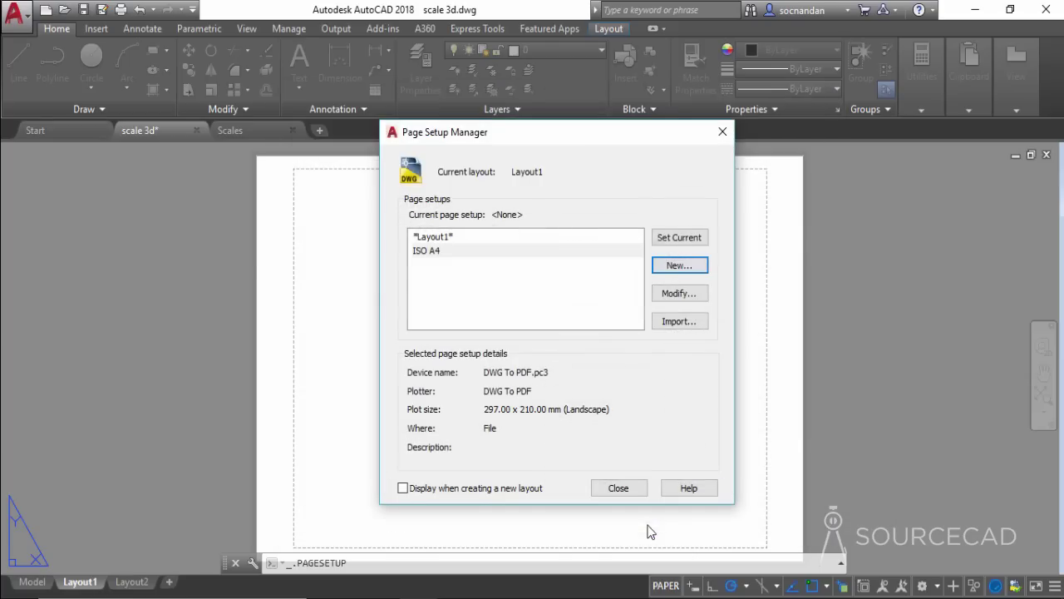
Step: Make the ISO A4 page setup current for Layout1 and leave the Page Setup Manager
left_click(462, 253)
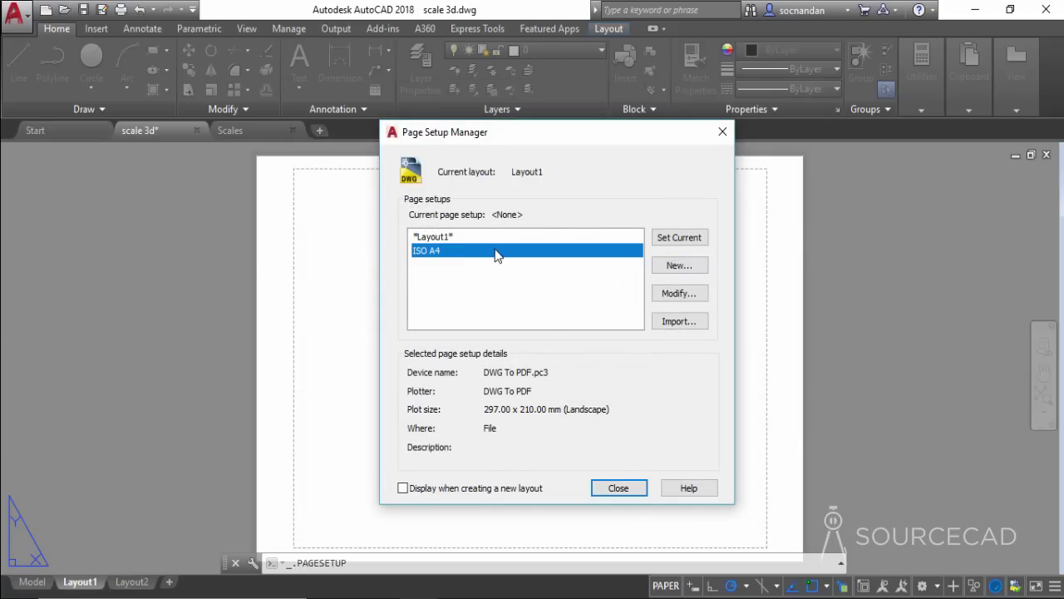
left_click(676, 238)
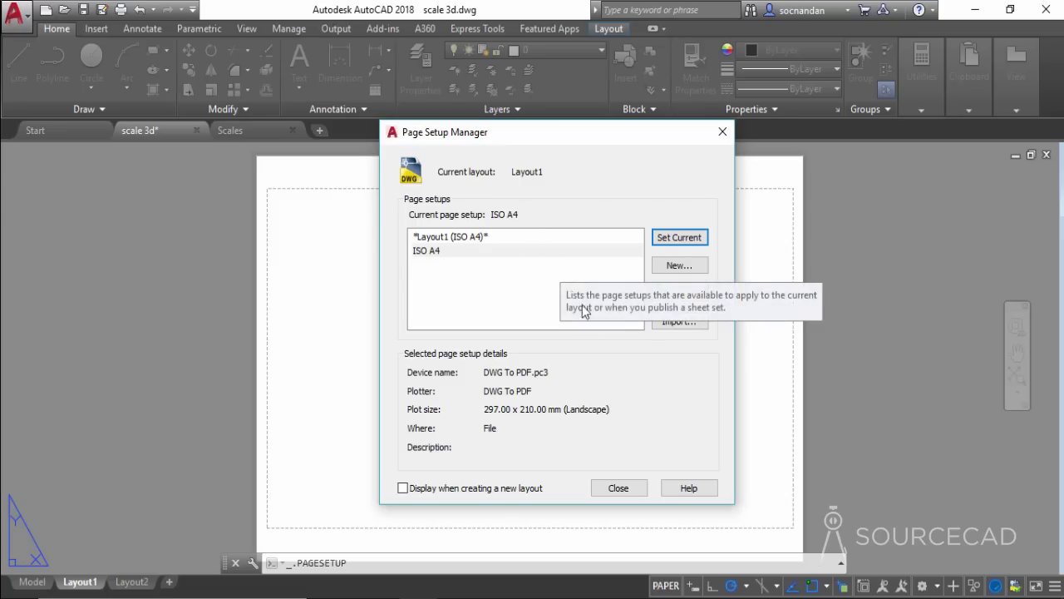
left_click(618, 488)
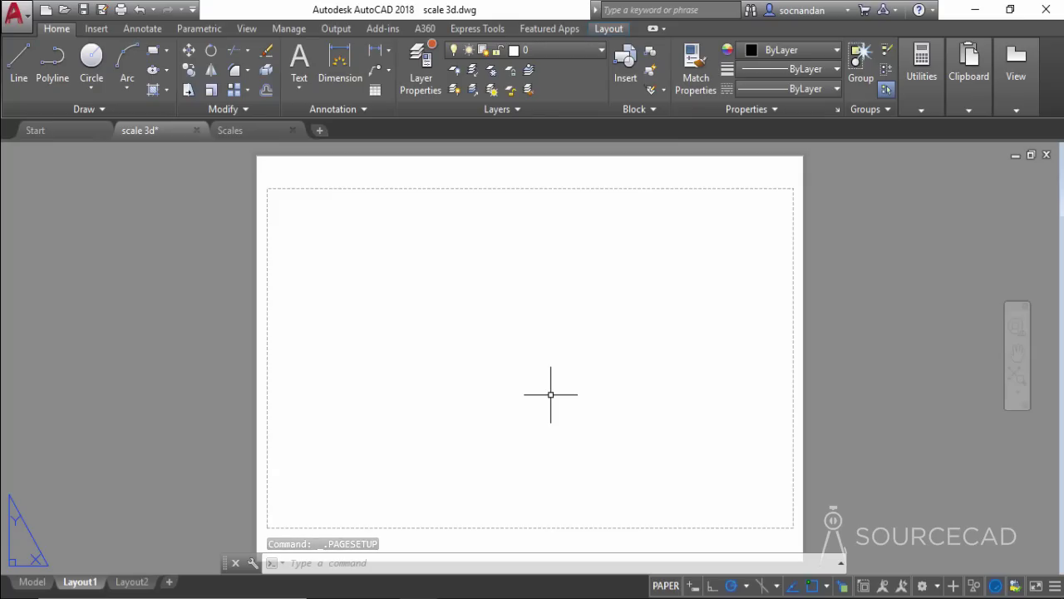
Step: Place a front base view of the model space part at 2:1 scale near the middle of the sheet
left_click(610, 29)
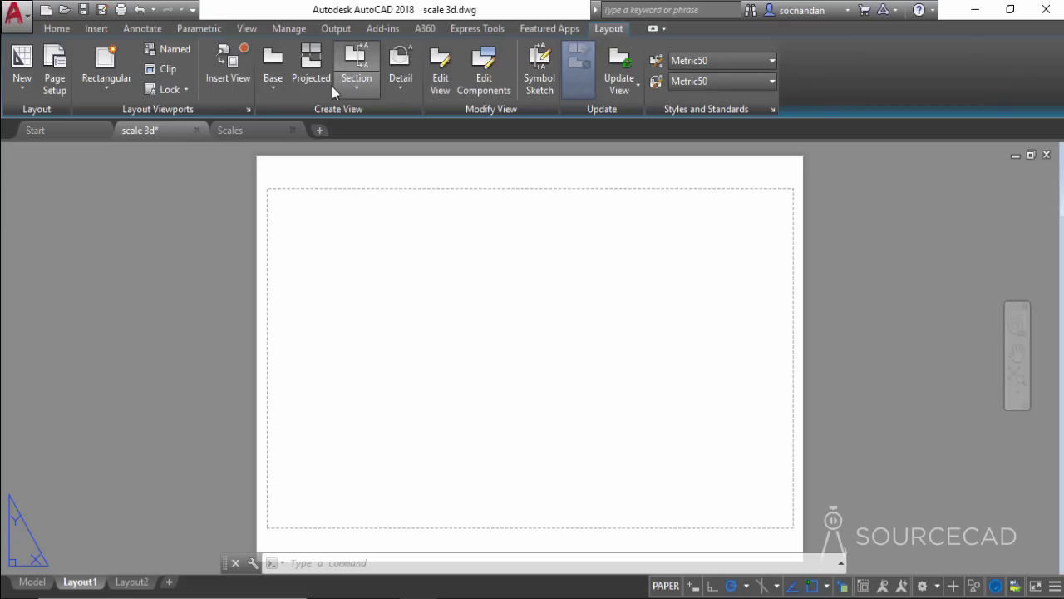
left_click(271, 83)
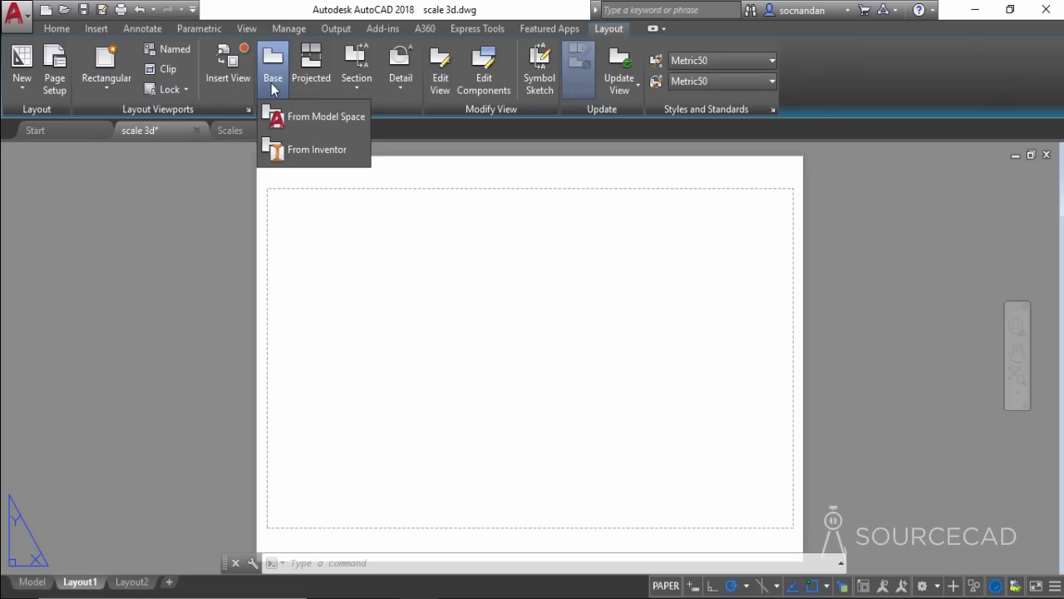
left_click(311, 123)
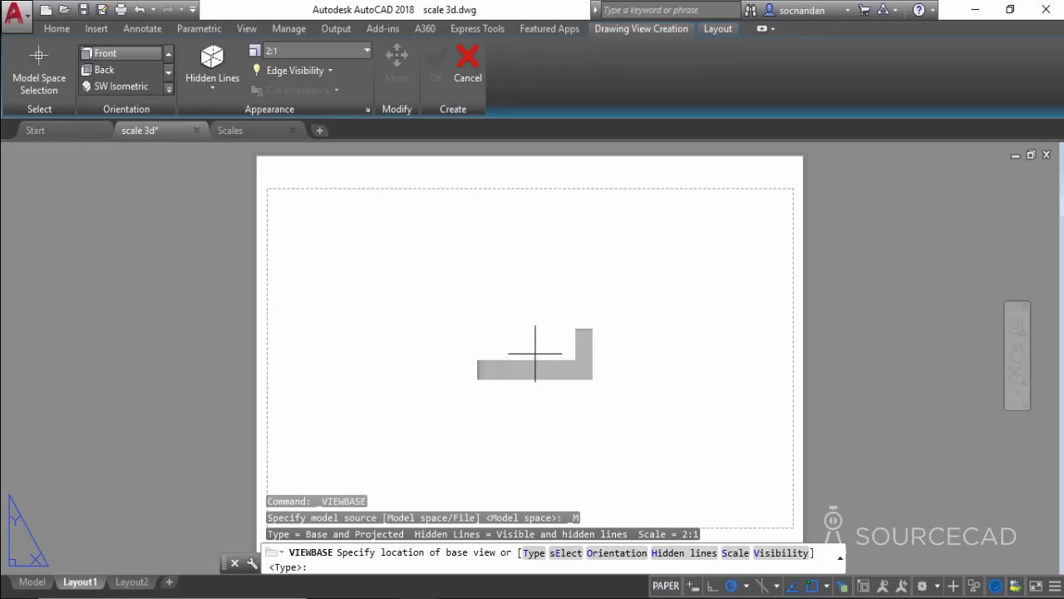
left_click(537, 353)
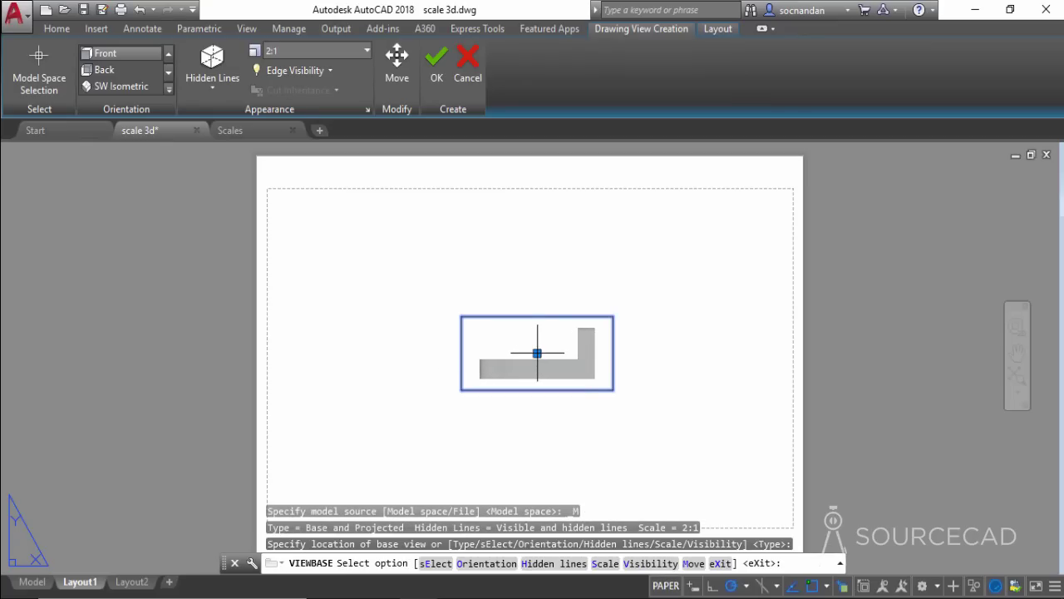
key("Return")
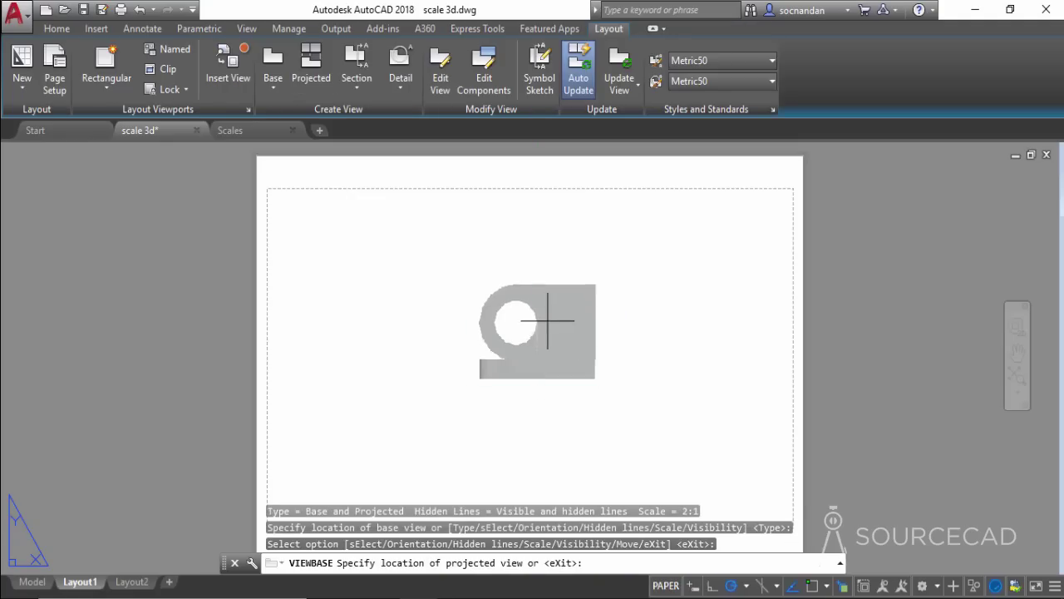
Step: Project a top view above the base view, a side view to its left and an isometric view at its lower right
left_click(518, 265)
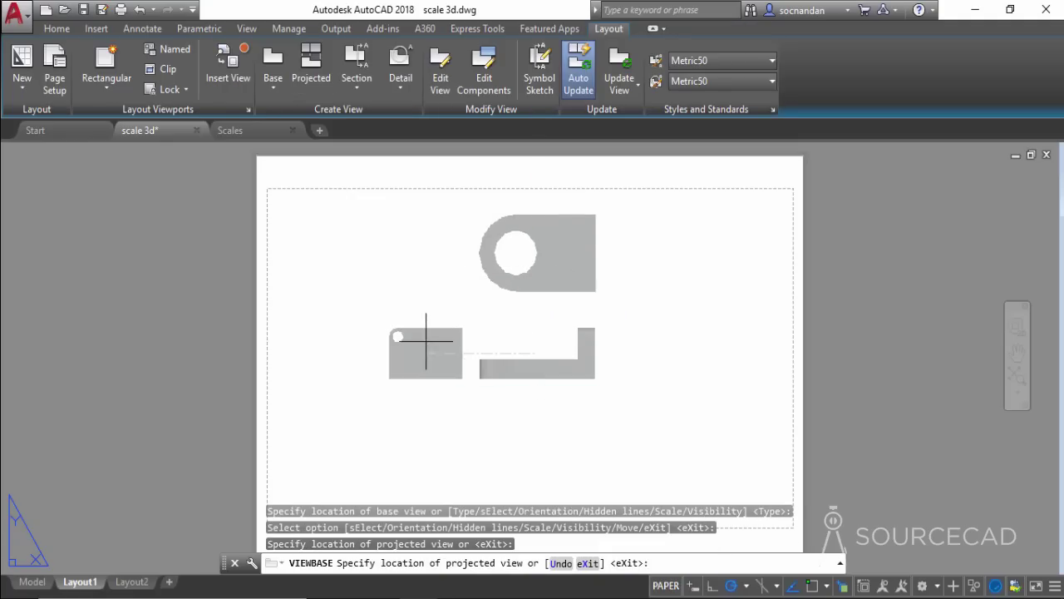
left_click(394, 353)
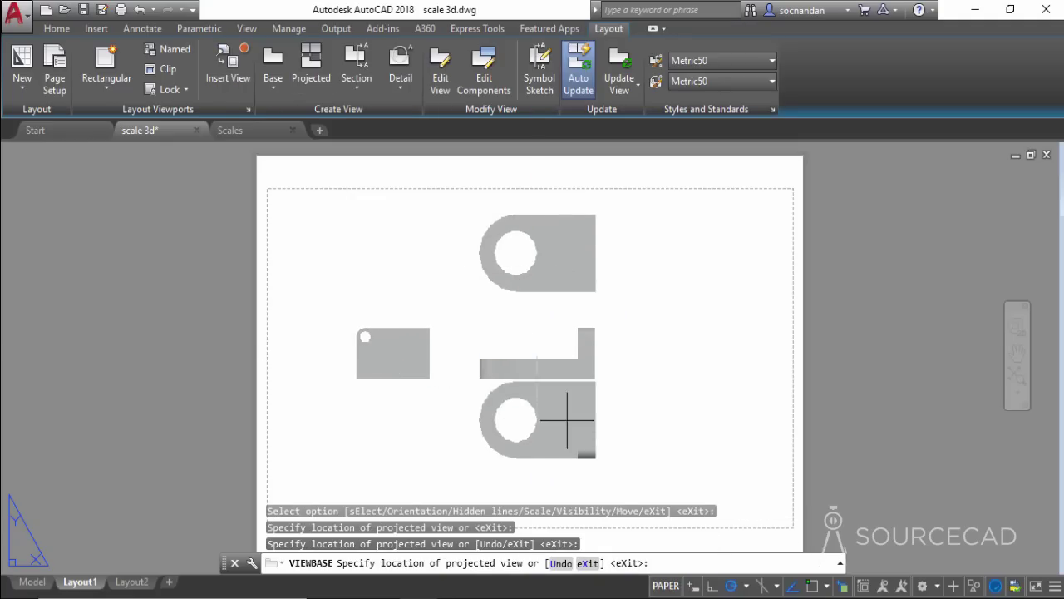
left_click(678, 433)
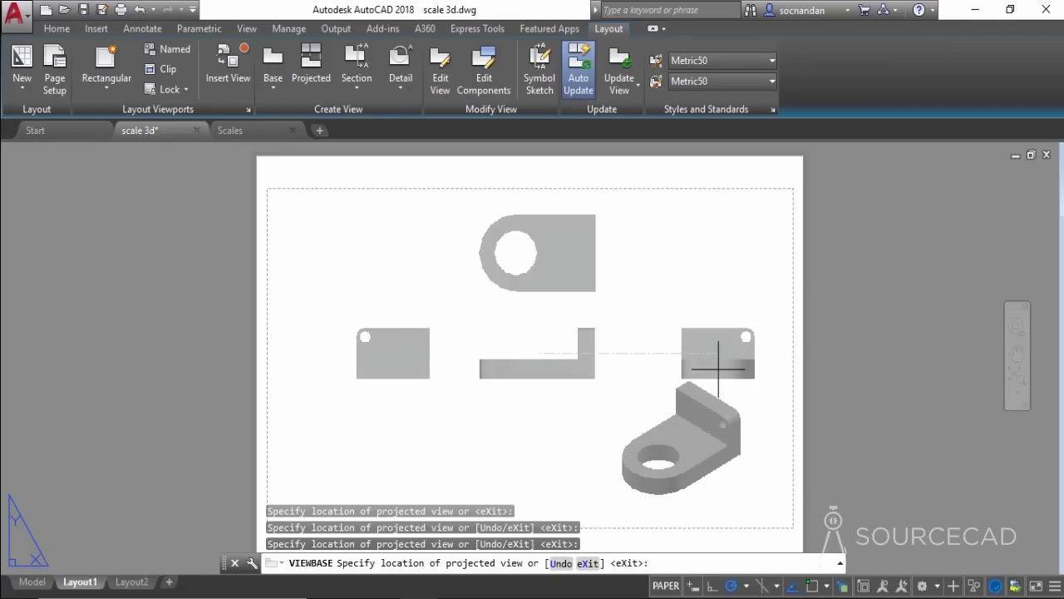
key("Return")
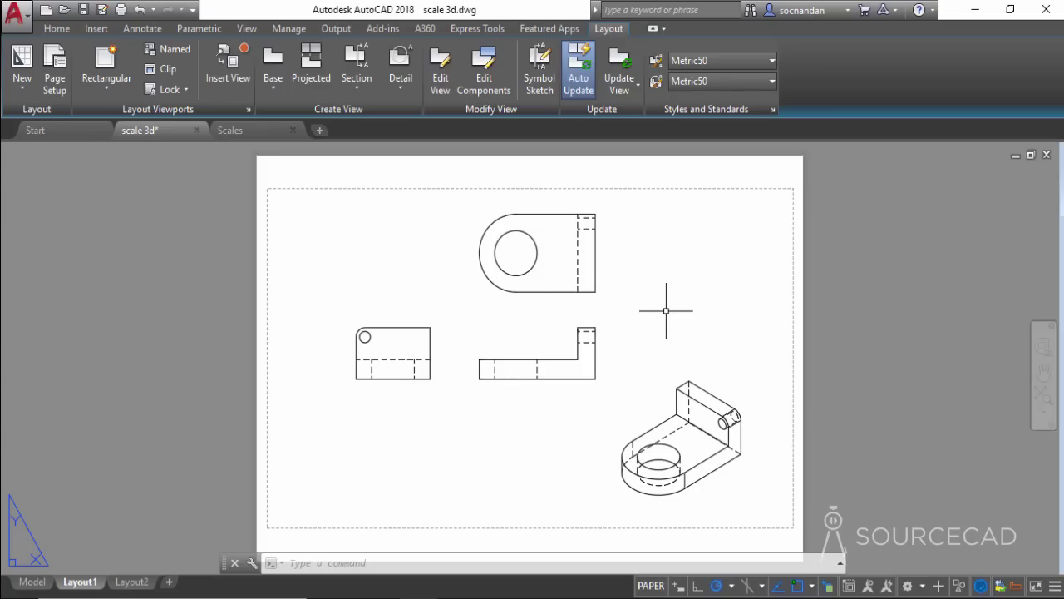
Step: Set the scale of the front base view to 1:1 and deselect it
left_click(592, 342)
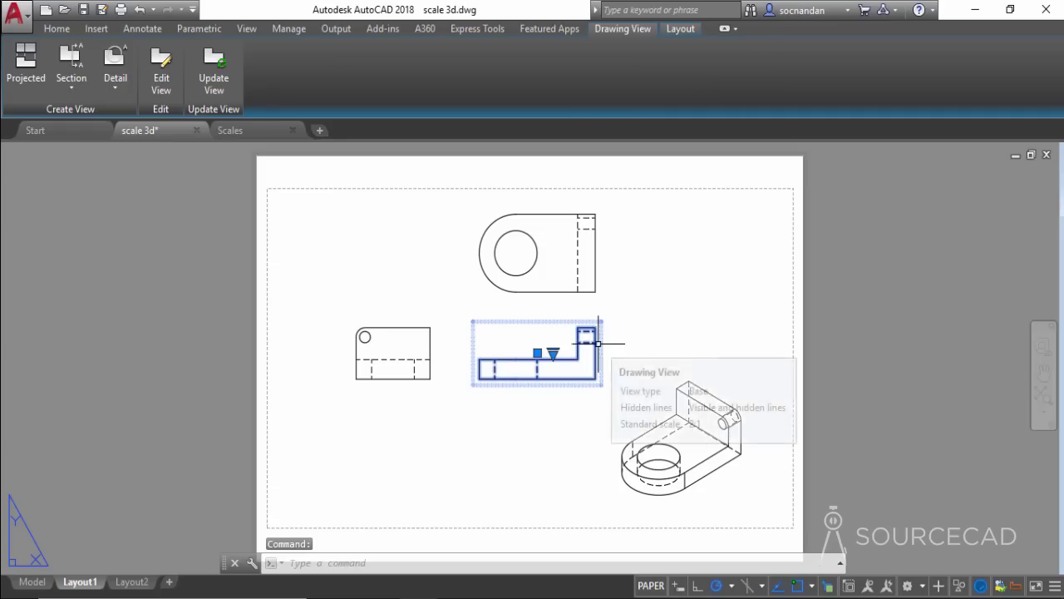
left_click(553, 354)
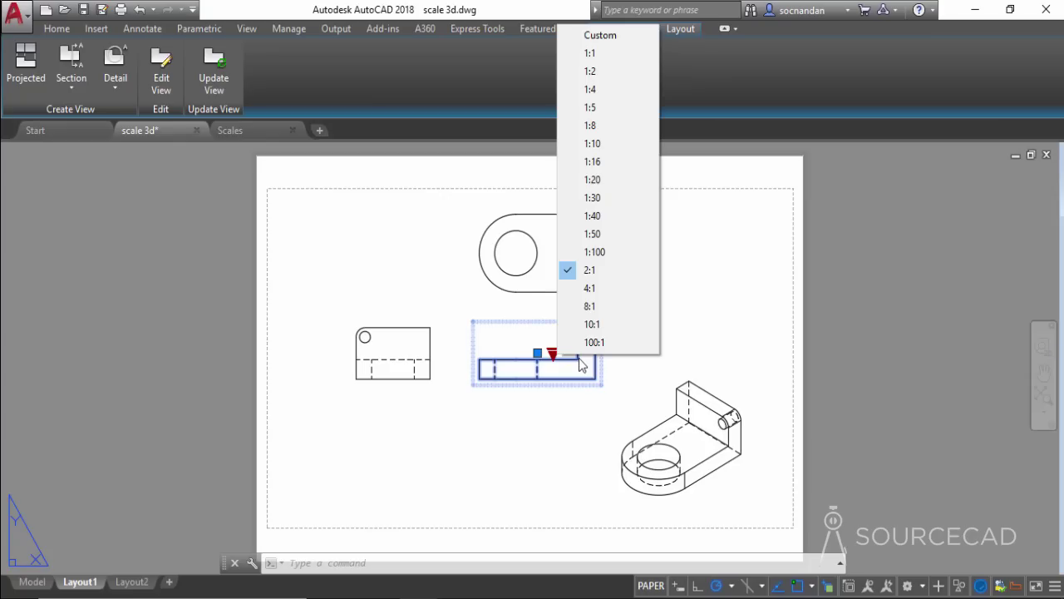
left_click(641, 54)
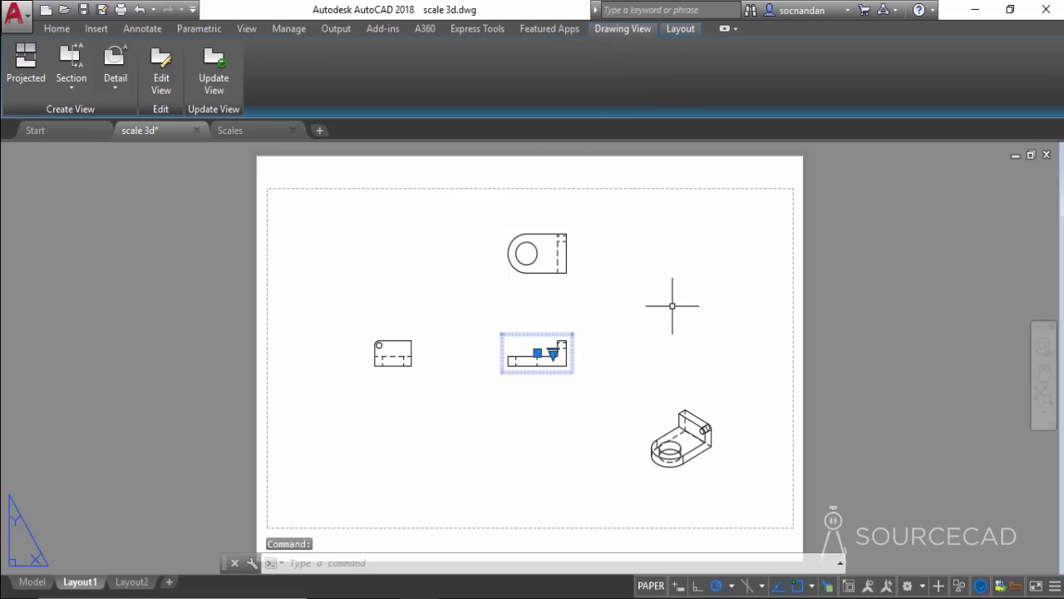
key("Escape")
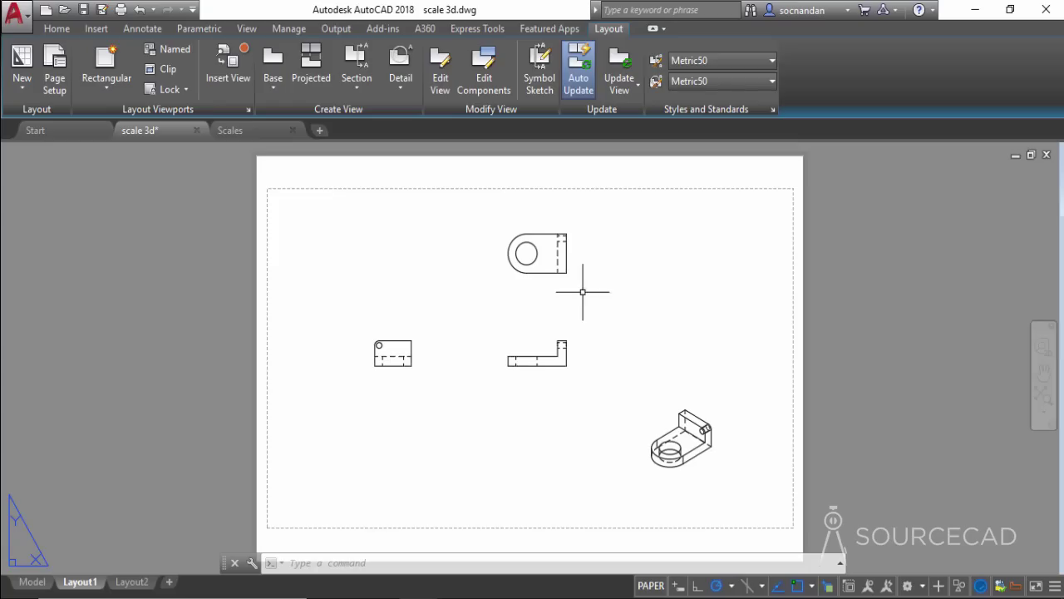
Step: Set the scale of the front base view to 2:1
left_click(559, 342)
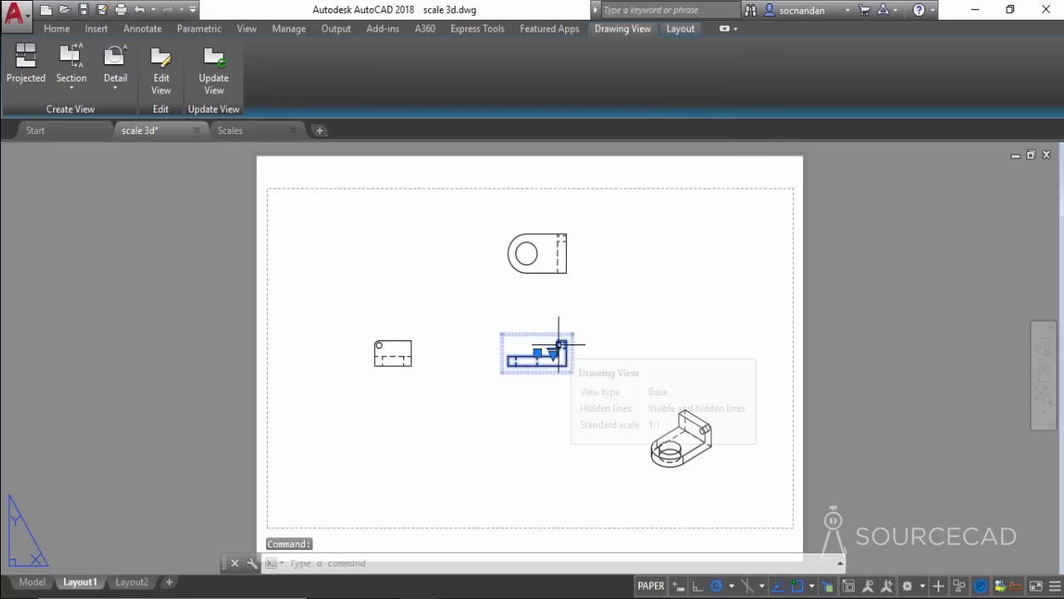
left_click(553, 353)
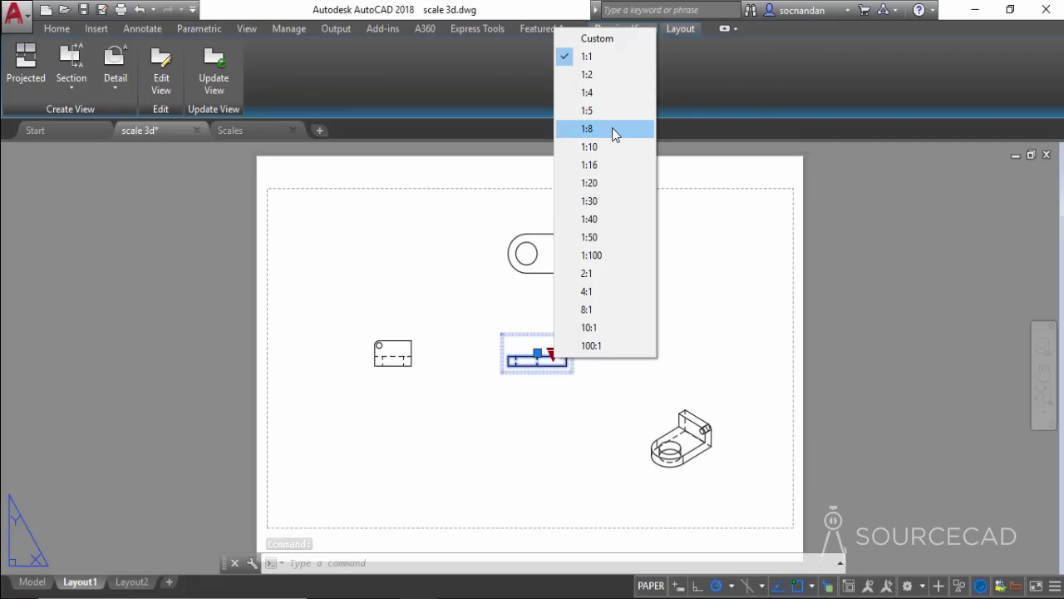
left_click(594, 275)
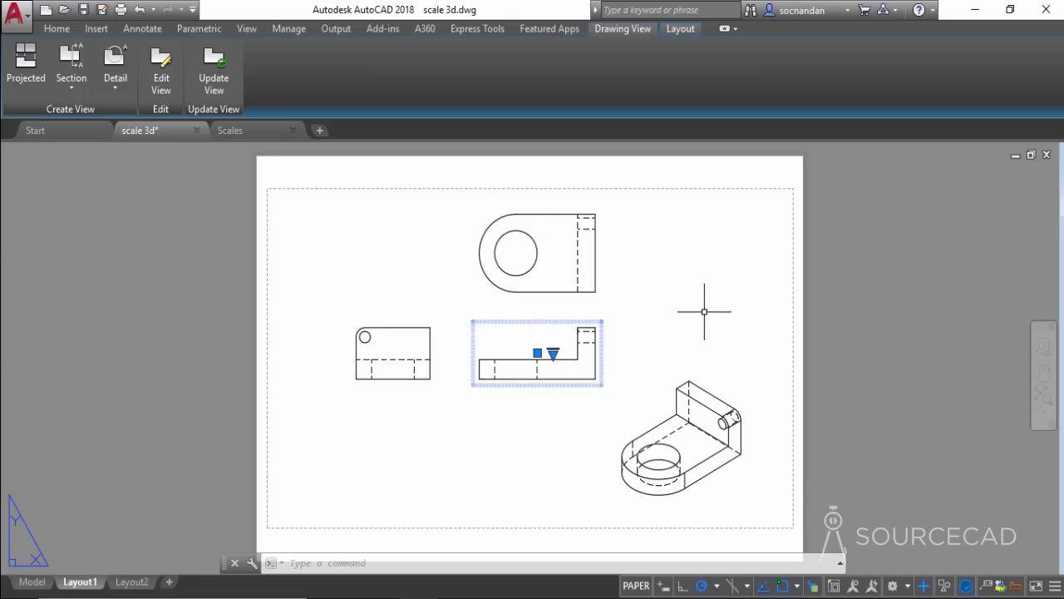
Step: Deselect the front base view and switch to Layout1 of the Scales drawing
key("Escape")
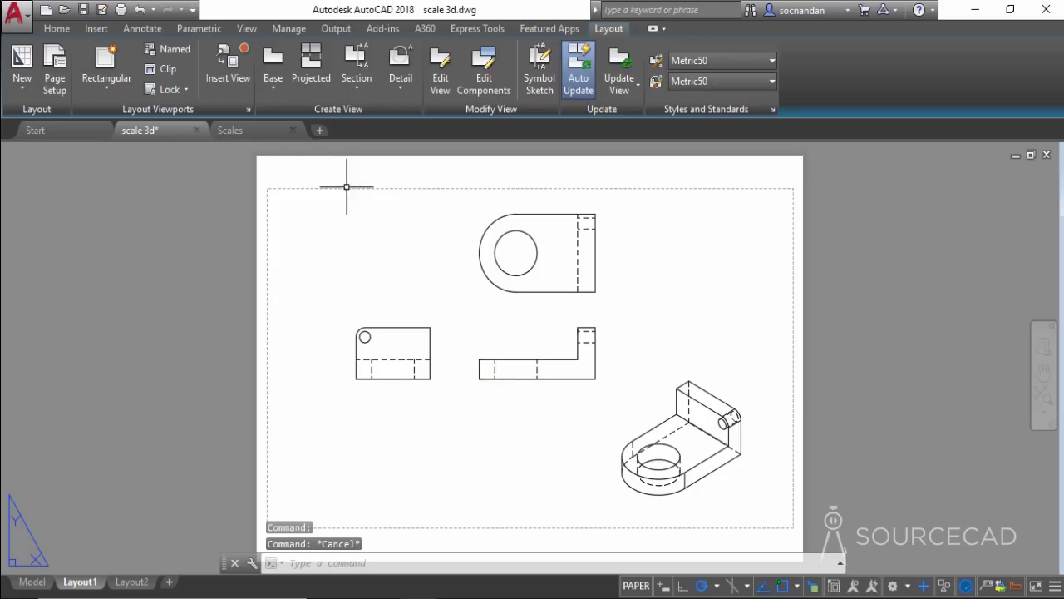
left_click(258, 135)
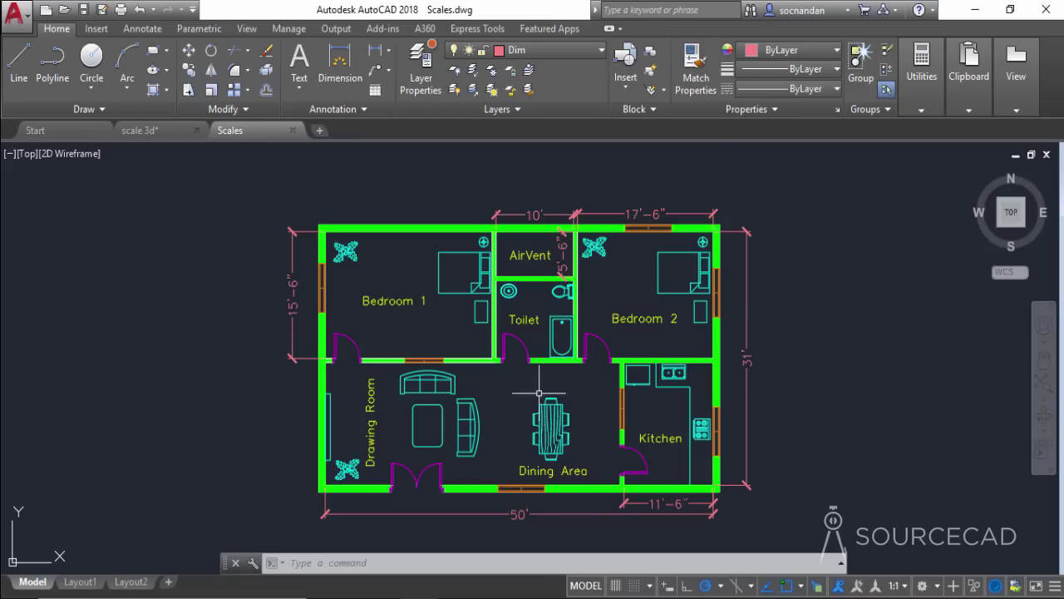
left_click(80, 582)
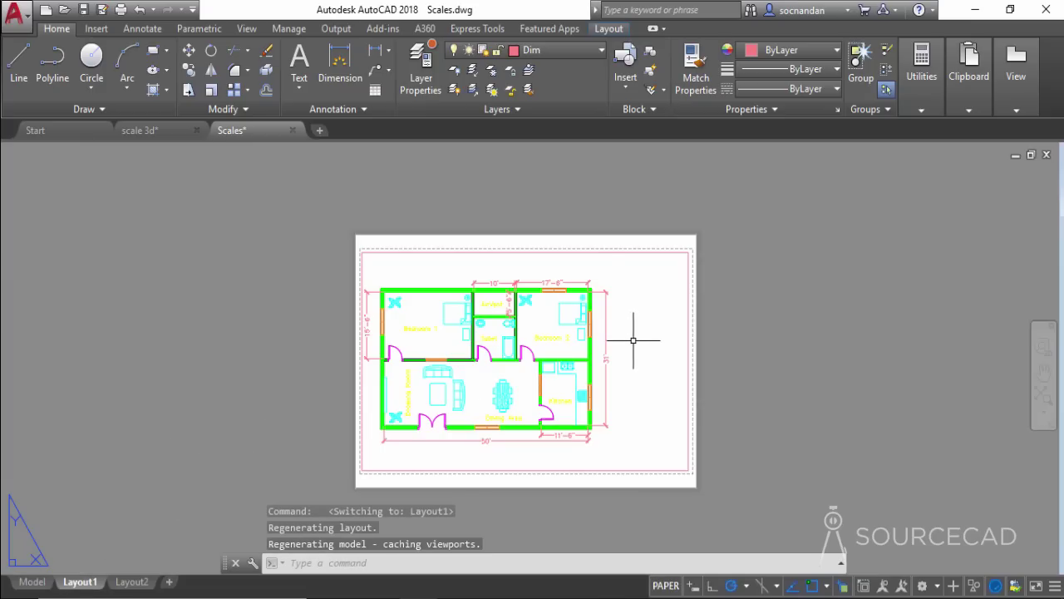
Step: Erase the existing floor plan viewport from Layout1
scroll(642, 342, "up", 2)
middle_click_drag(641, 340, 677, 320)
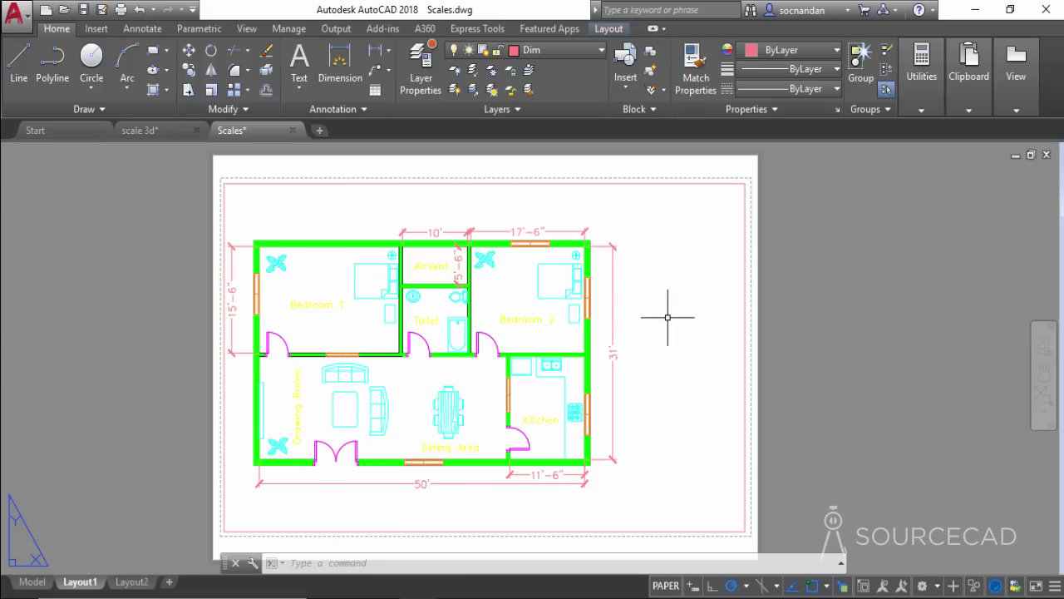
left_click(678, 182)
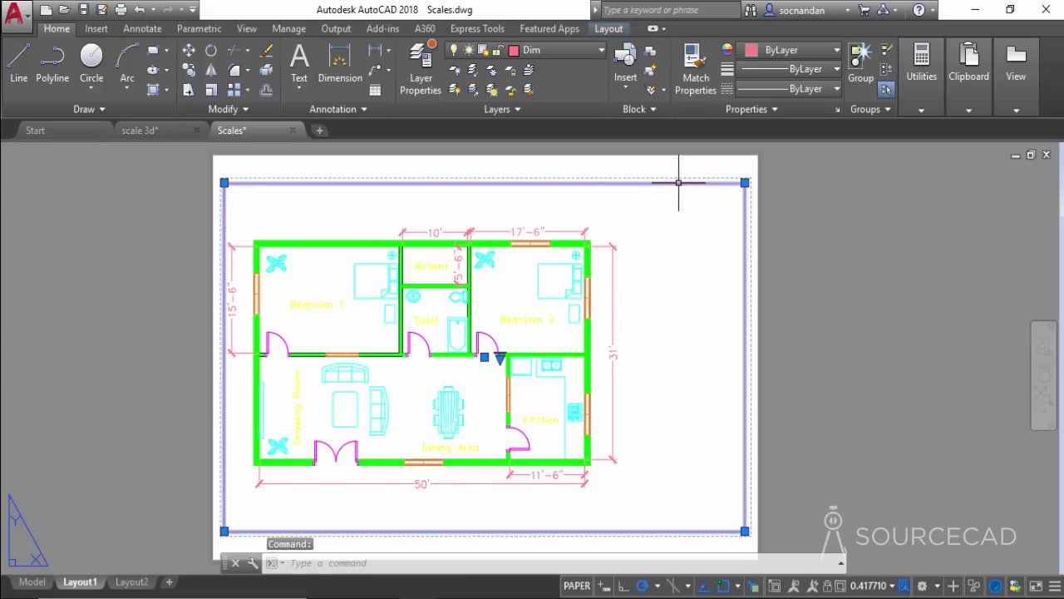
right_click(685, 172)
left_click(722, 299)
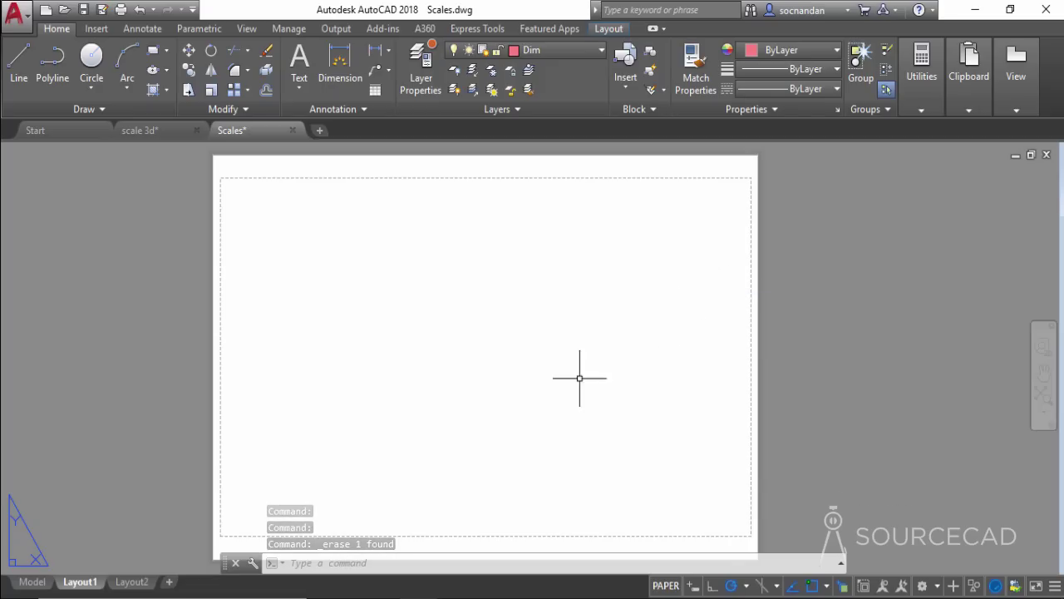
Step: Create a new page setup named ISO A3 for Layout1, based on the layout's own settings
right_click(81, 581)
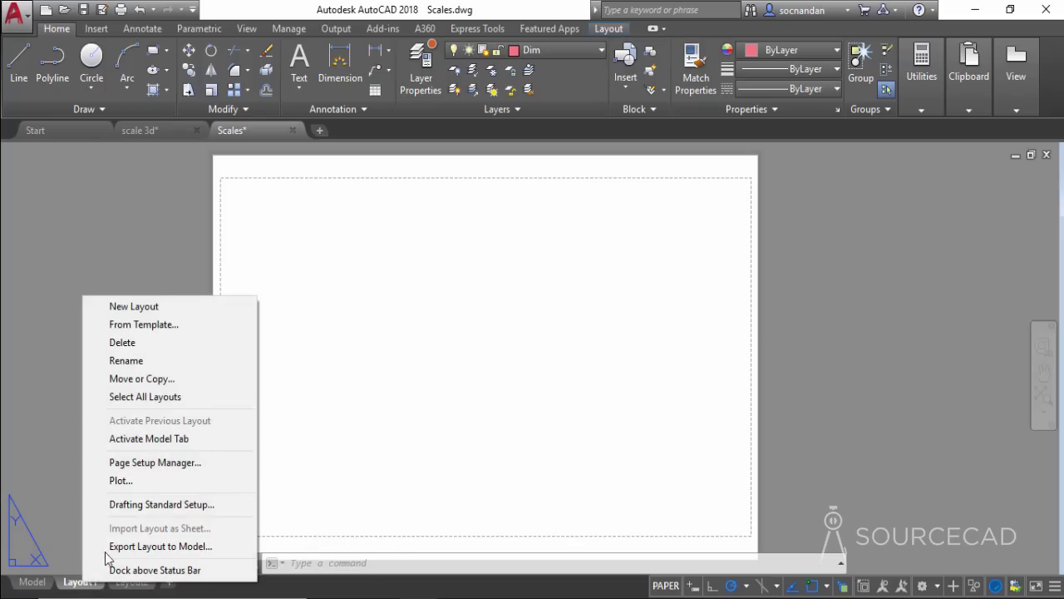
left_click(161, 463)
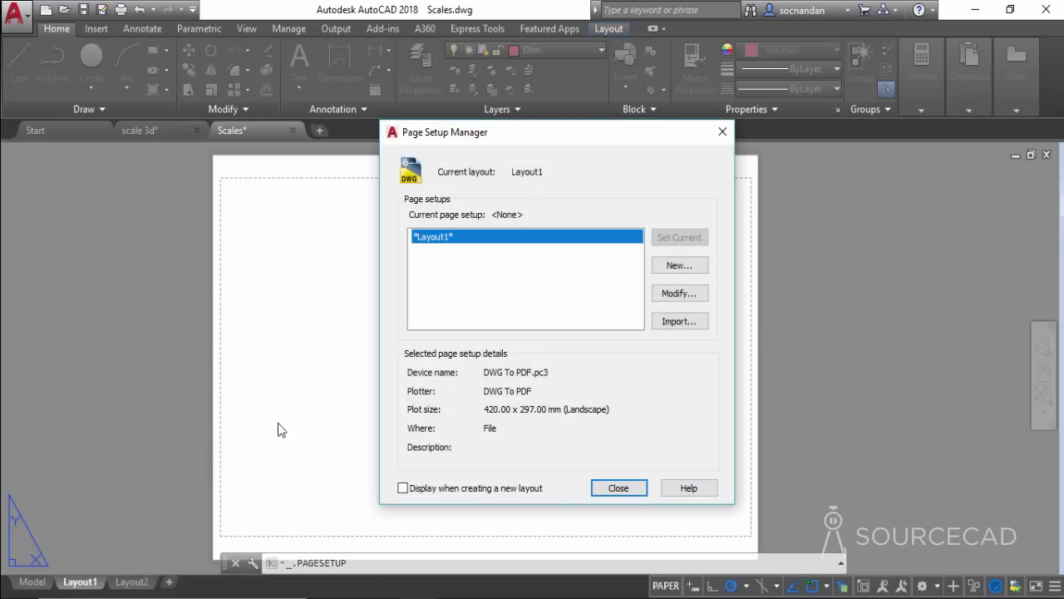
left_click(670, 267)
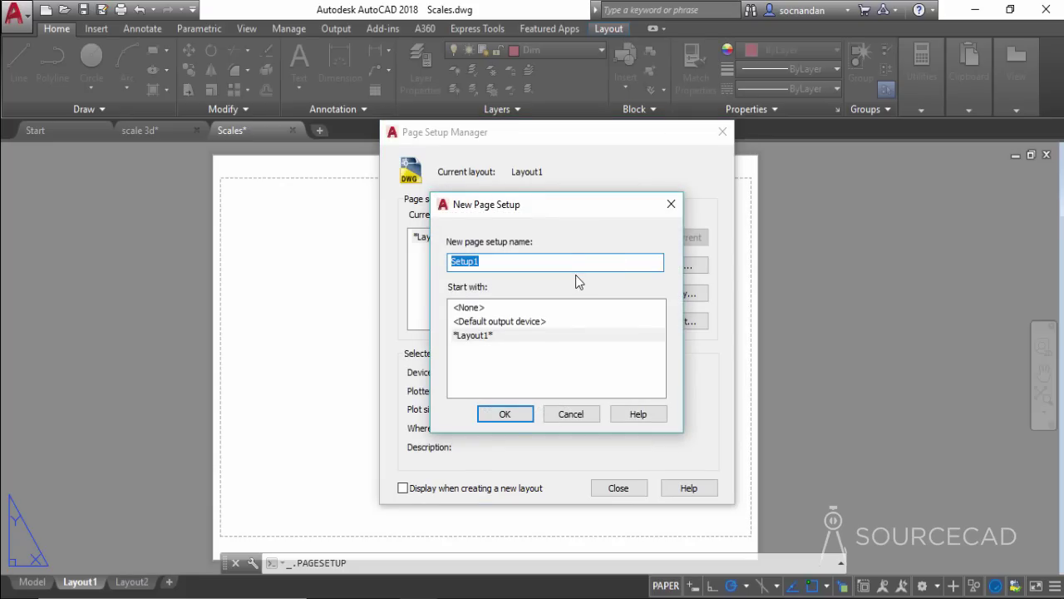
type("ISO A3")
left_click(506, 415)
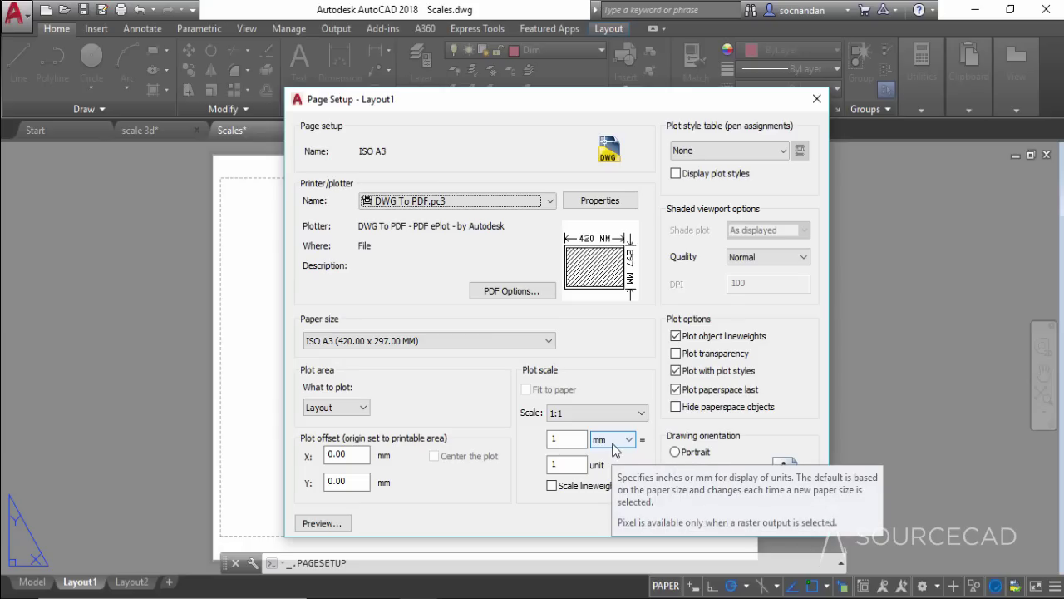
Step: Set the ISO A3 page setup's plot units to inches and its plot scale to 1:1, and save it
left_click(616, 443)
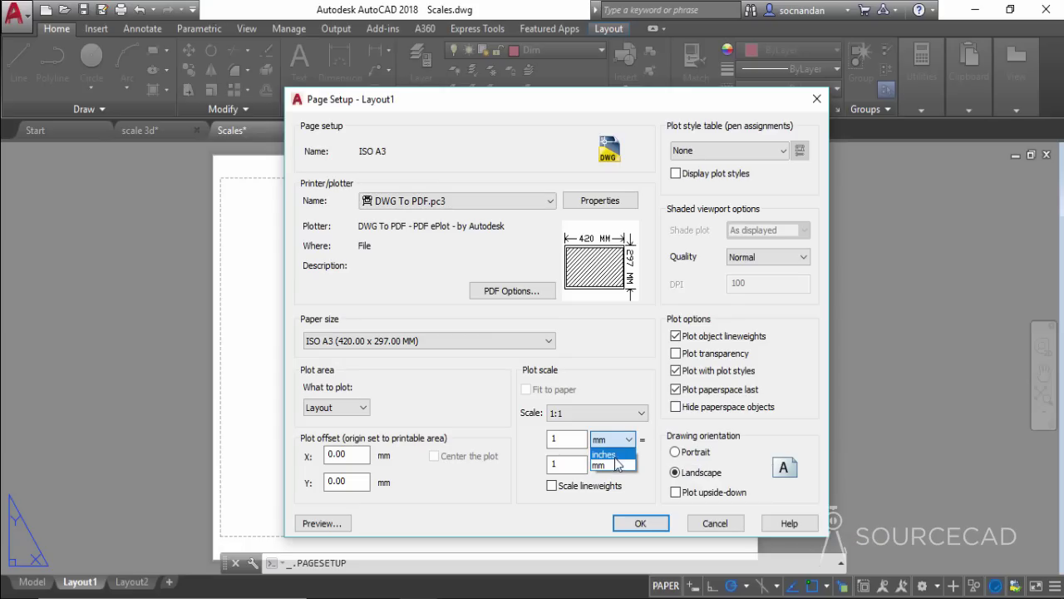
left_click(607, 455)
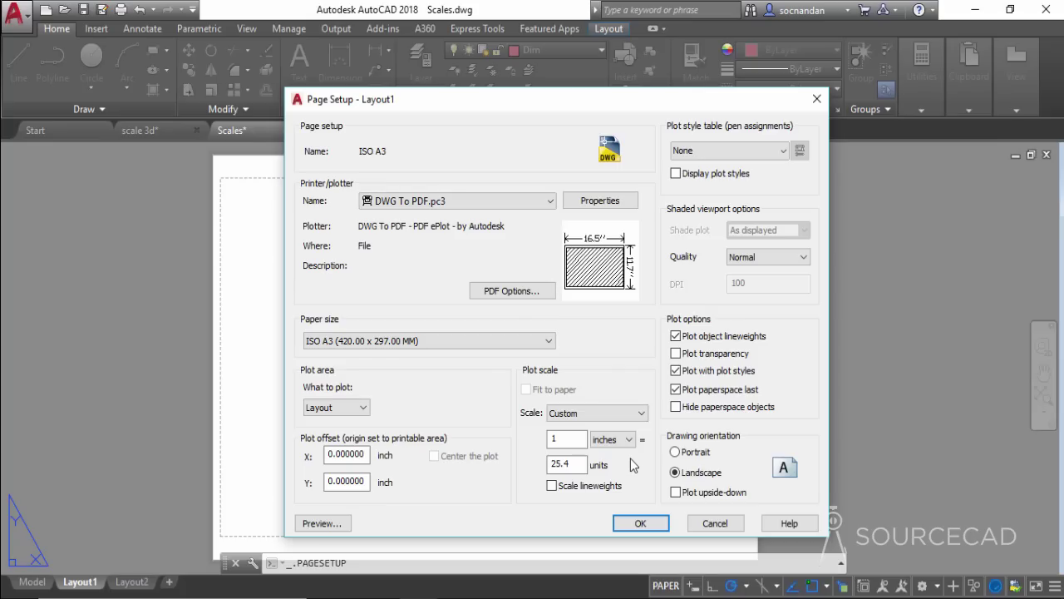
left_click(619, 415)
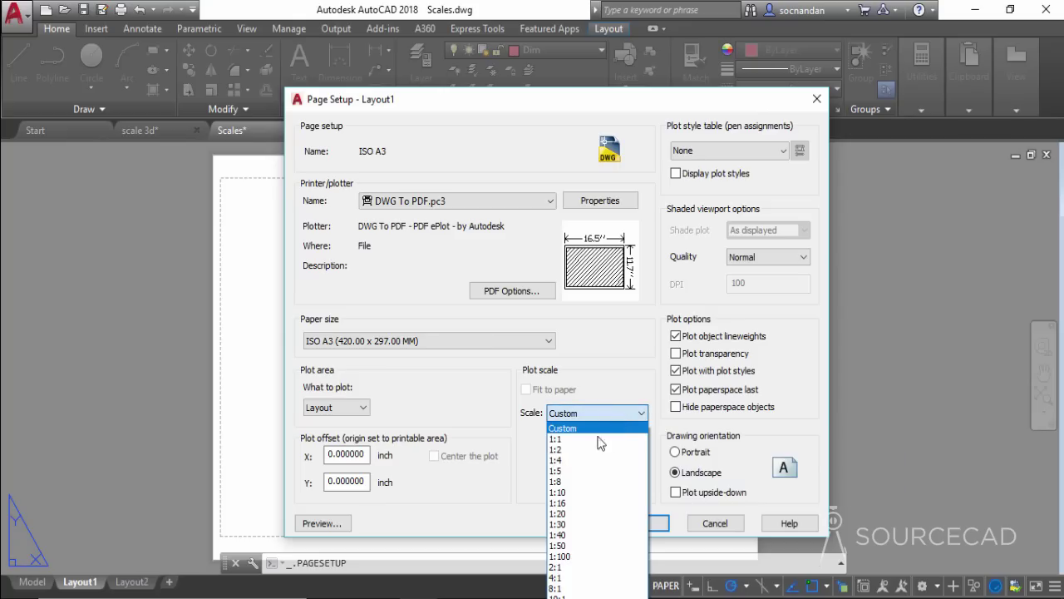
left_click(581, 441)
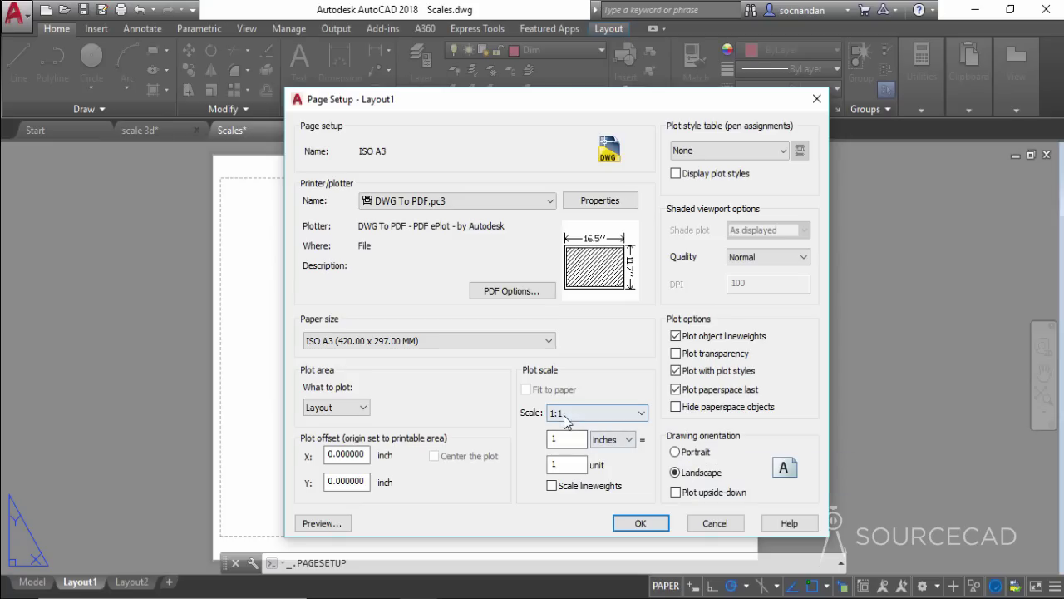
left_click(634, 522)
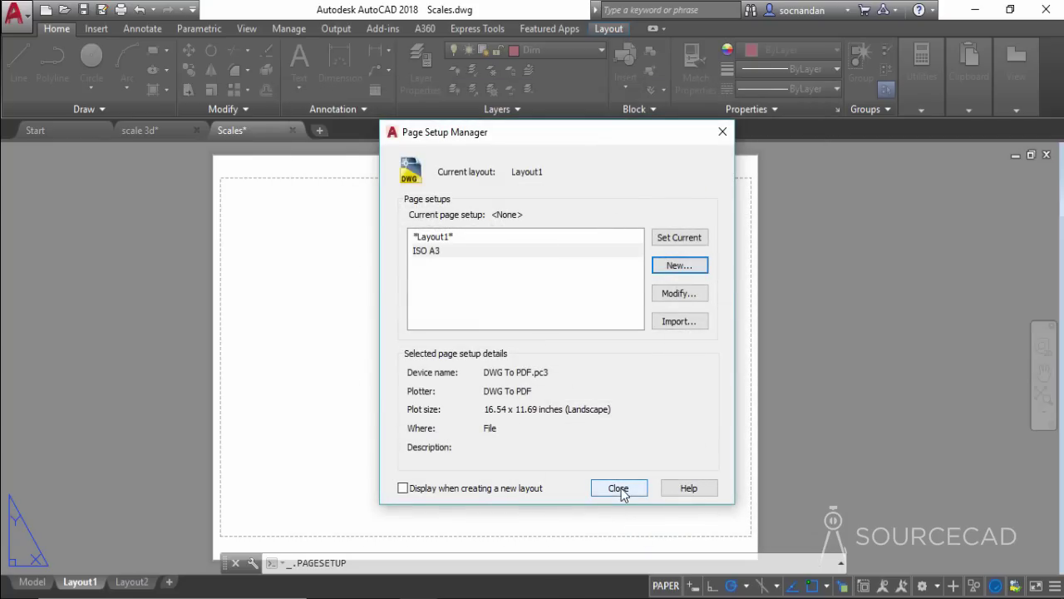
left_click(618, 488)
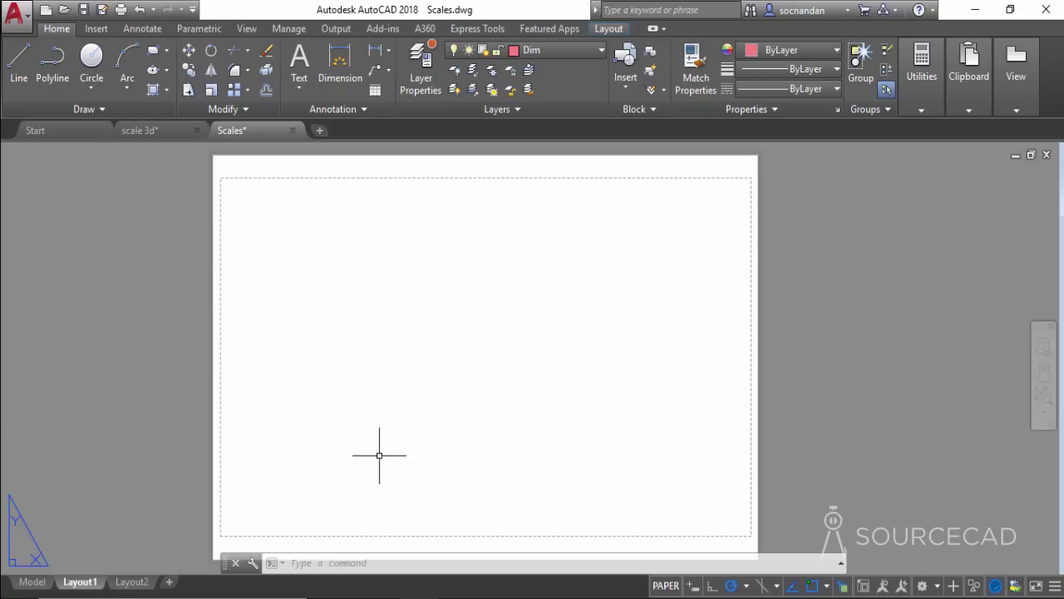
Step: Make the ISO A3 page setup current for Layout1
right_click(83, 592)
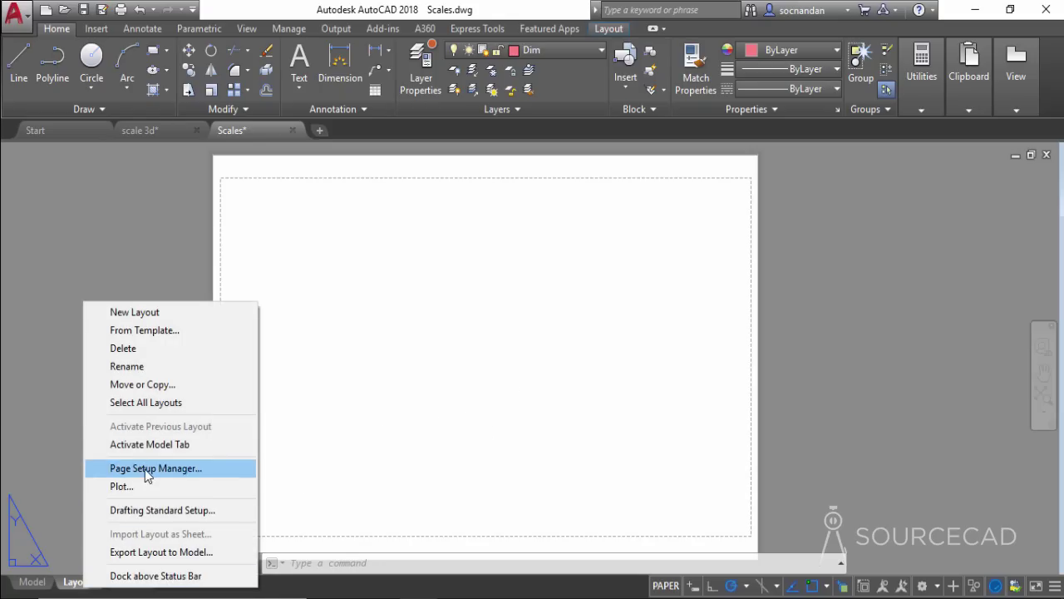
left_click(143, 471)
left_click(432, 251)
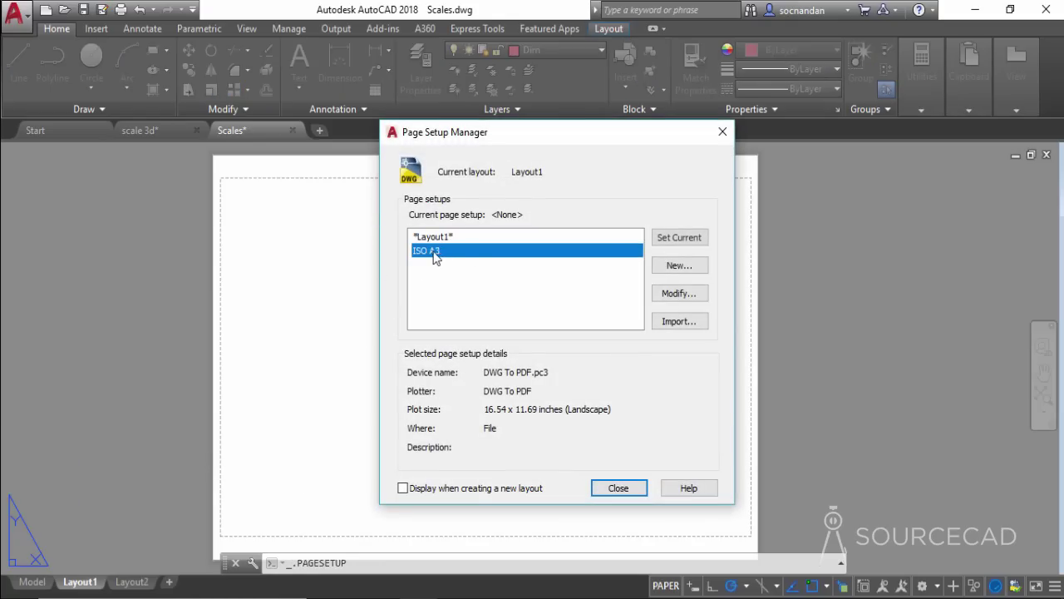
left_click(676, 238)
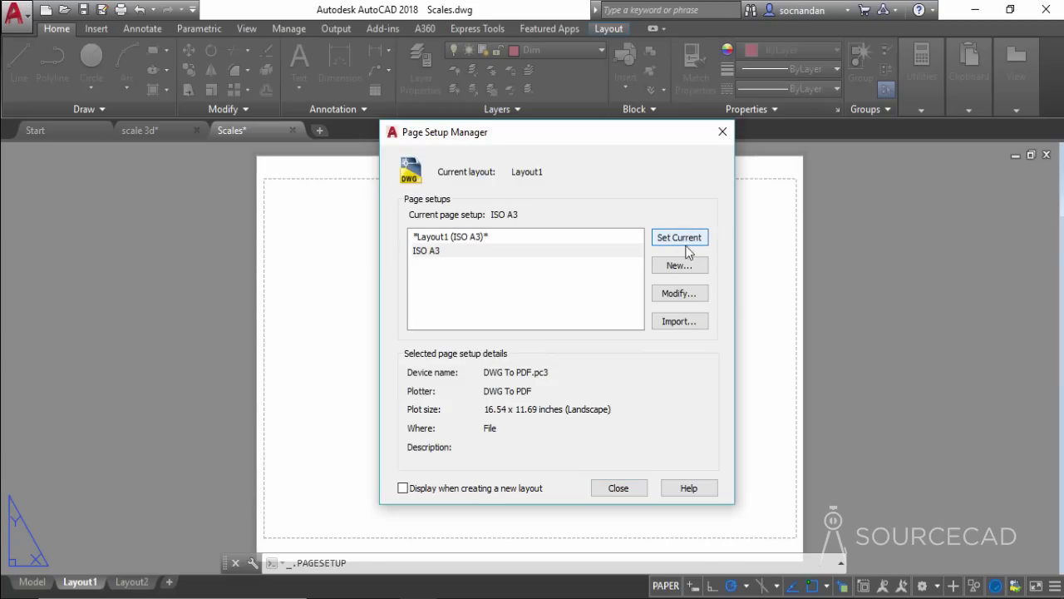
left_click(622, 491)
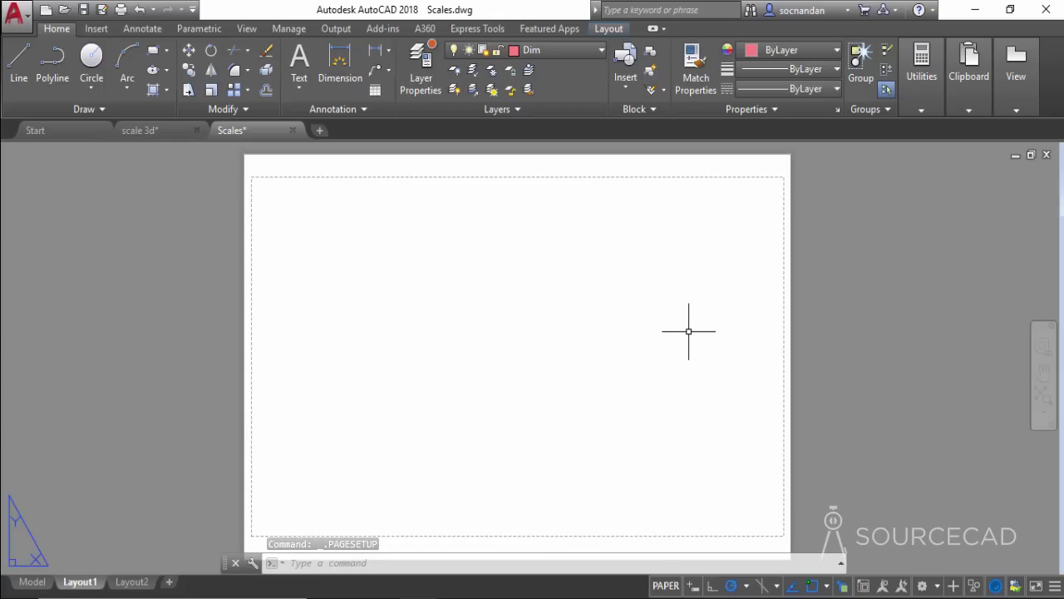
Step: Create a rectangular viewport of the floor plan covering about half the sheet's width and height in its upper-left part
left_click(609, 29)
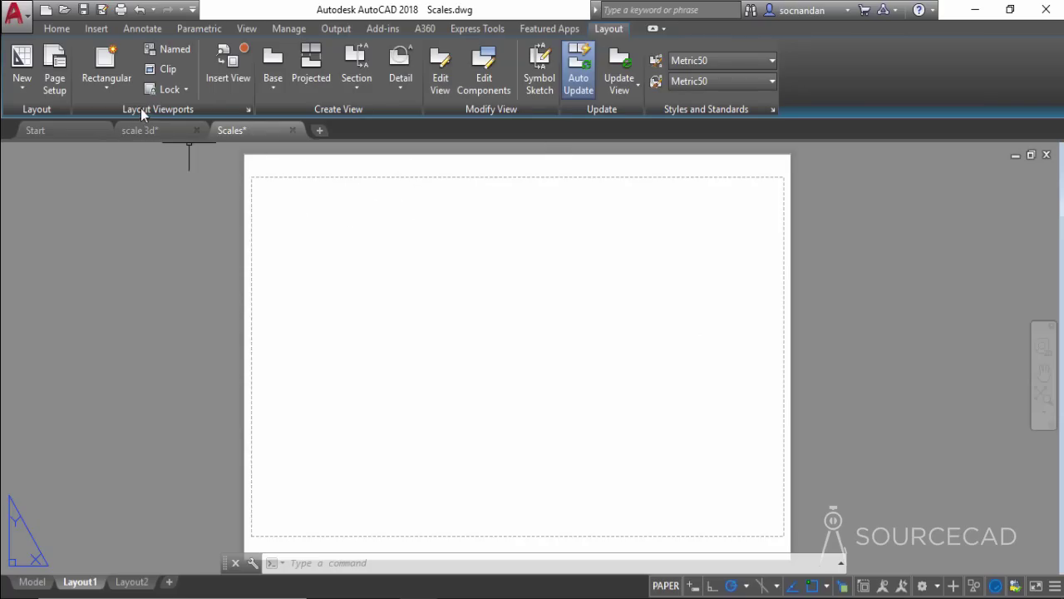
left_click(107, 83)
left_click(121, 117)
left_click(257, 181)
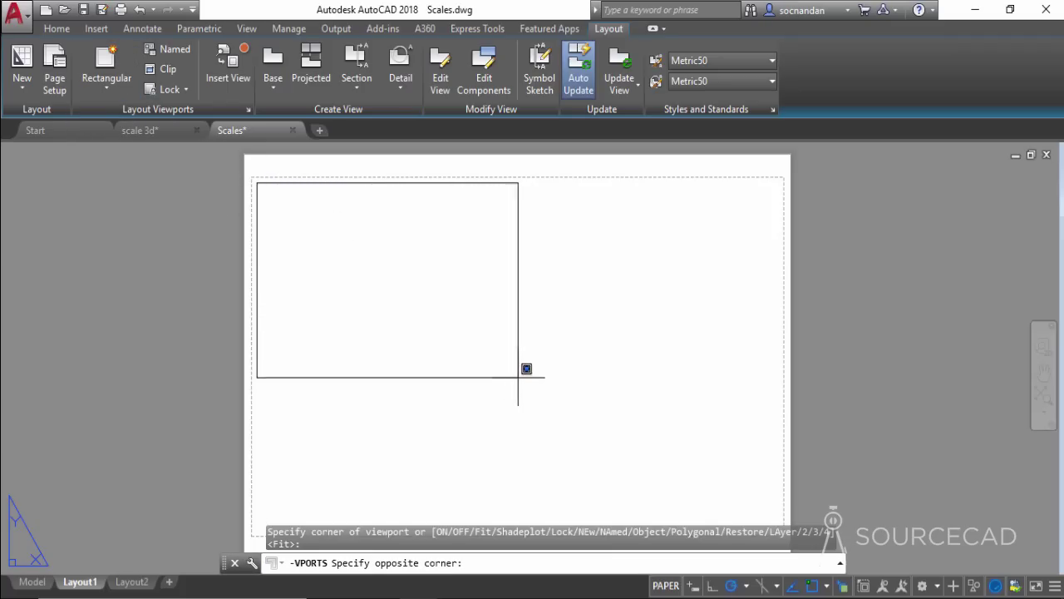
left_click(541, 394)
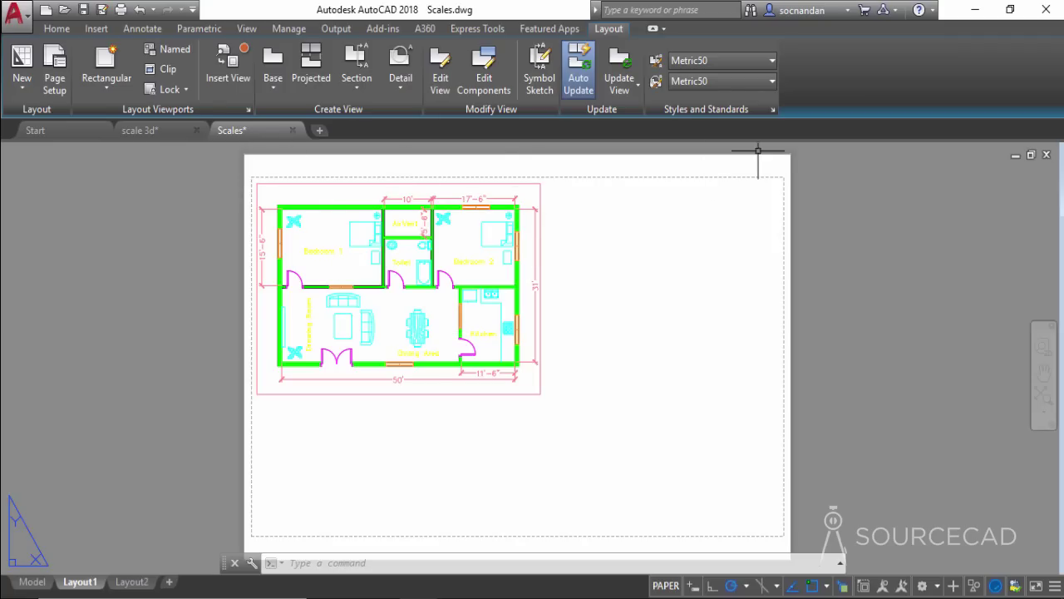
Step: Check the paper size and printable area of Layout1's ISO A3 page setup
right_click(86, 584)
left_click(158, 459)
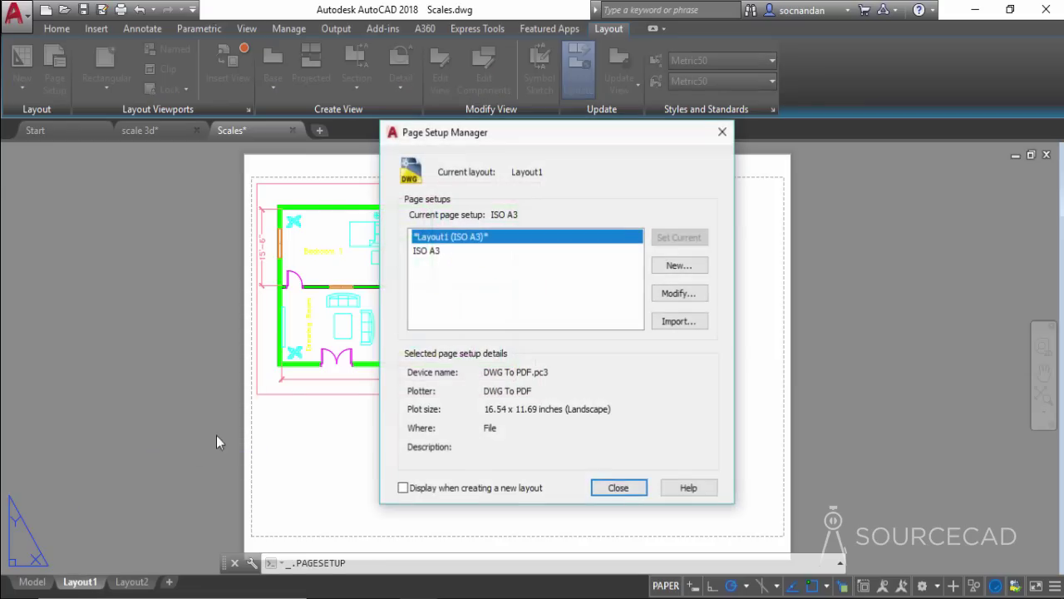
left_click(681, 293)
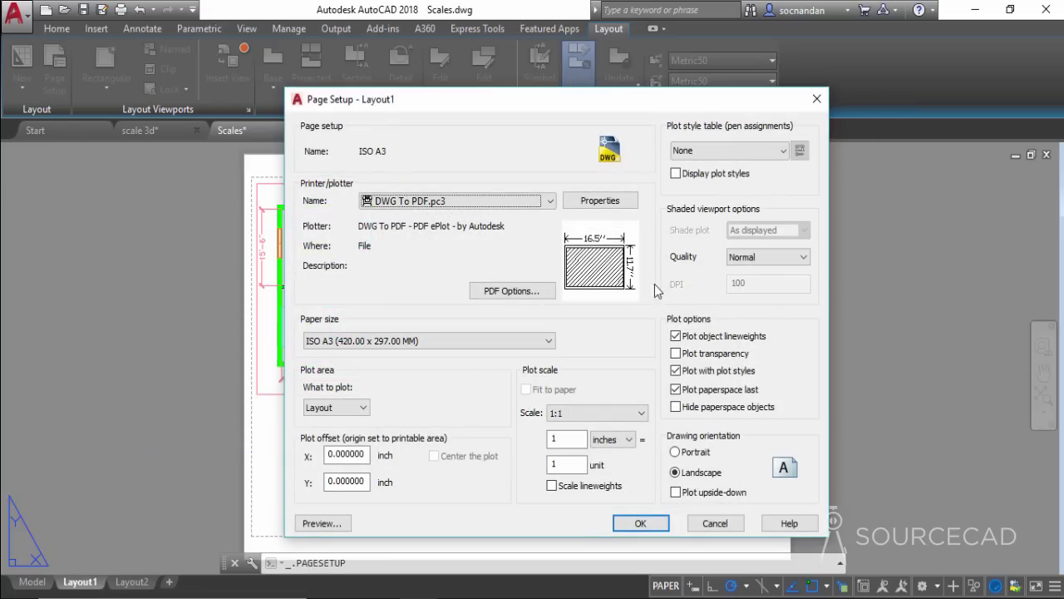
mouse_move(609, 258)
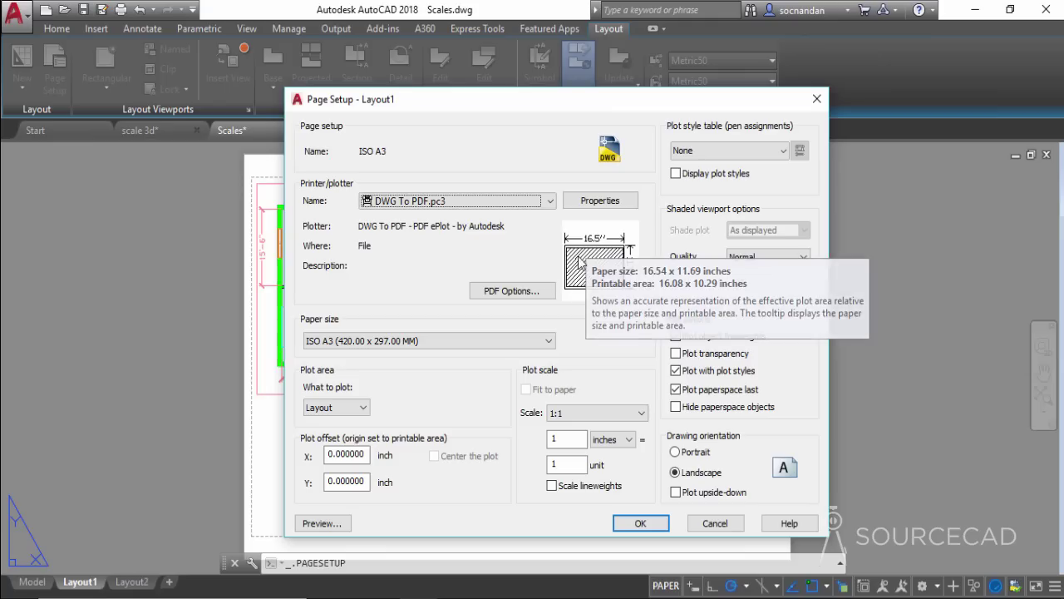
mouse_move(638, 297)
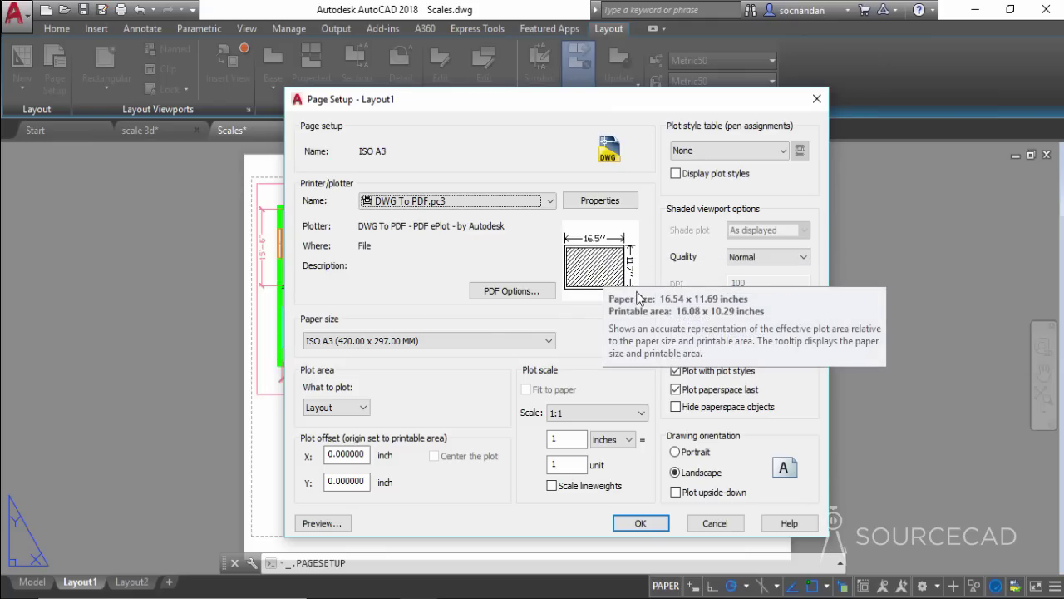
left_click(641, 523)
left_click(621, 488)
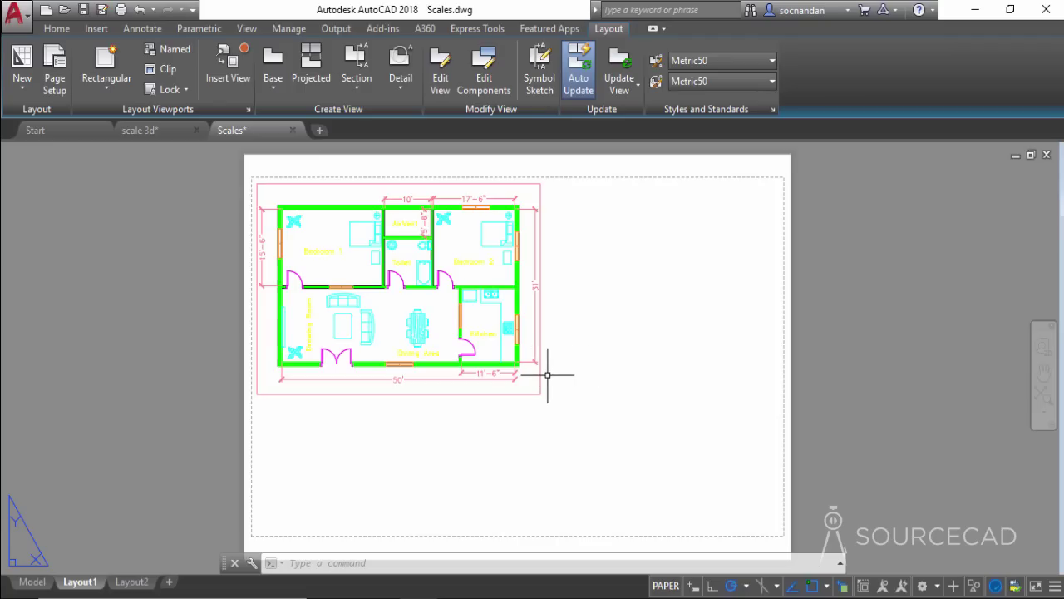
Step: Set the scale of the floor plan viewport to 1:100 and deselect it
left_click(541, 380)
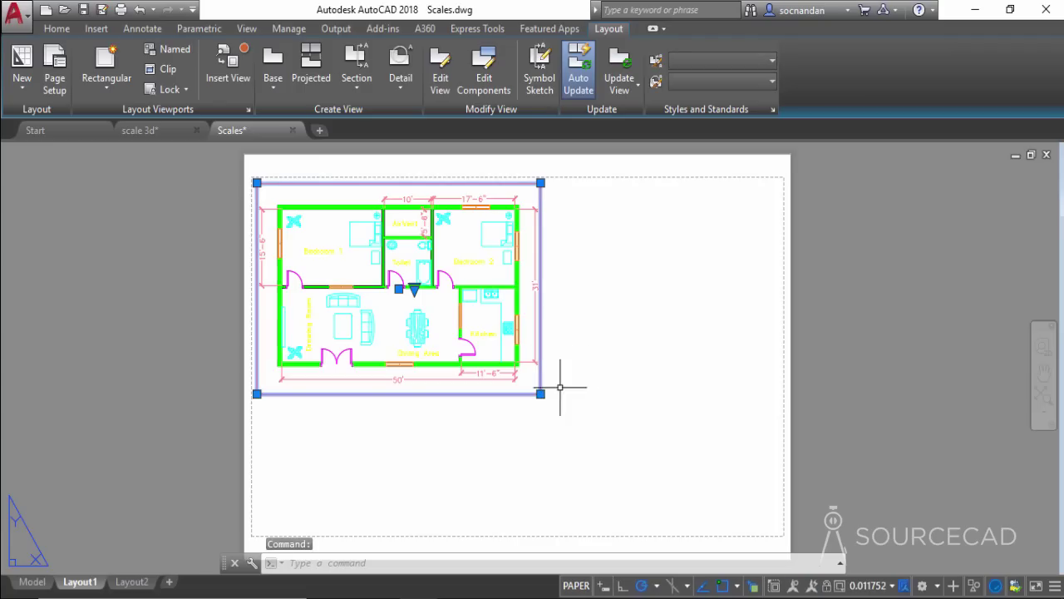
left_click(878, 587)
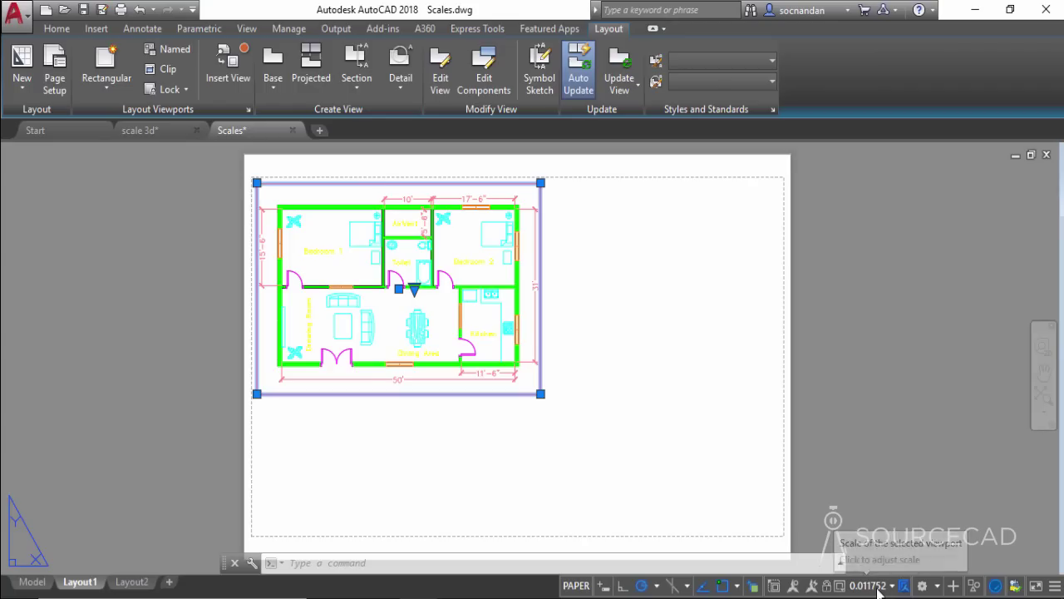
left_click(814, 429)
left_click(782, 427)
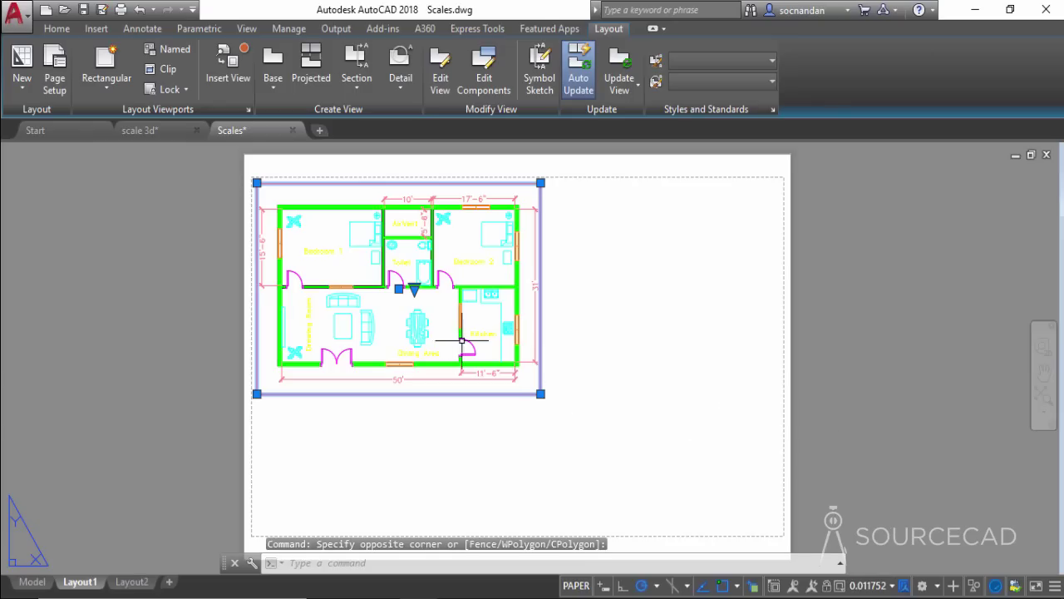
left_click(413, 287)
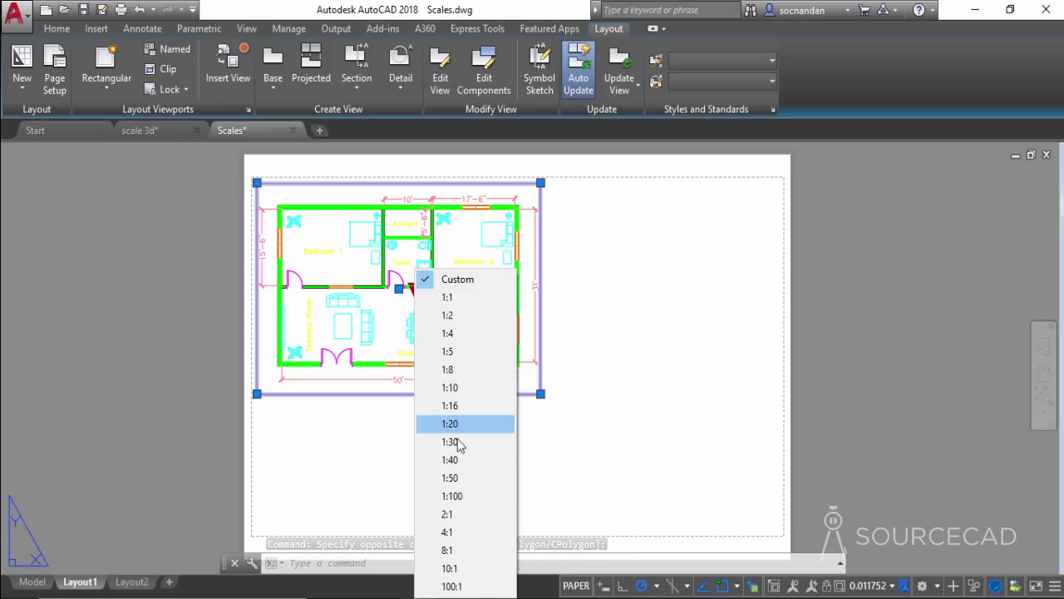
left_click(471, 497)
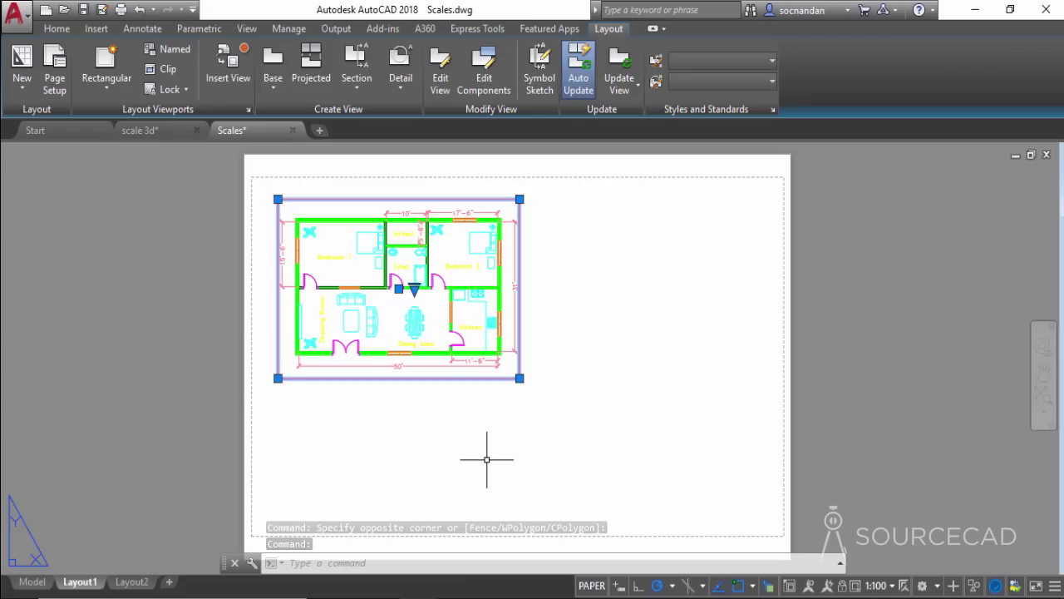
key("Escape")
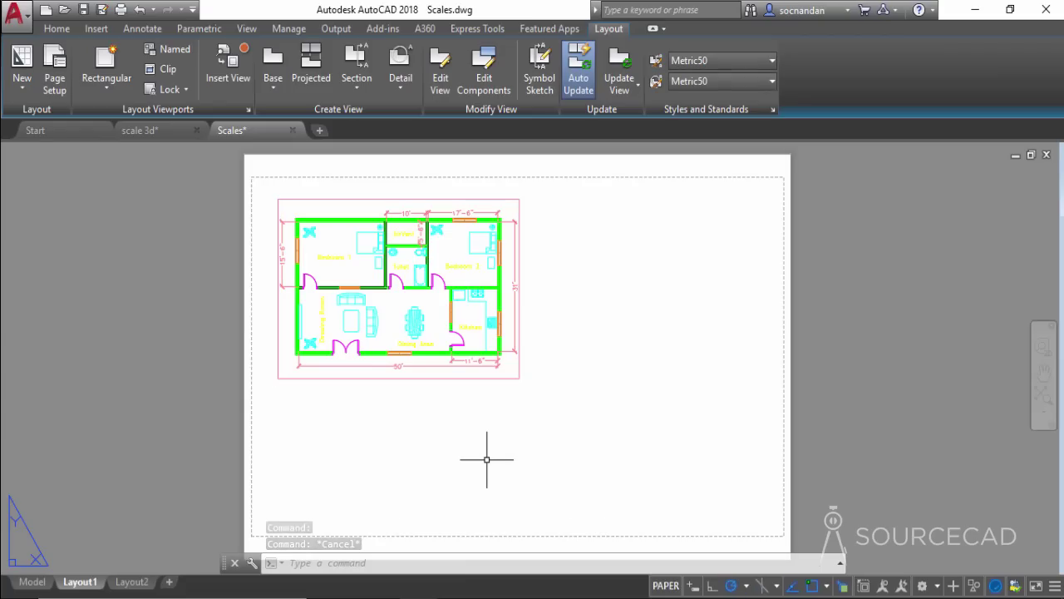
Step: Widen the floor plan viewport slightly on both its left and right sides and deselect it
left_click(529, 376)
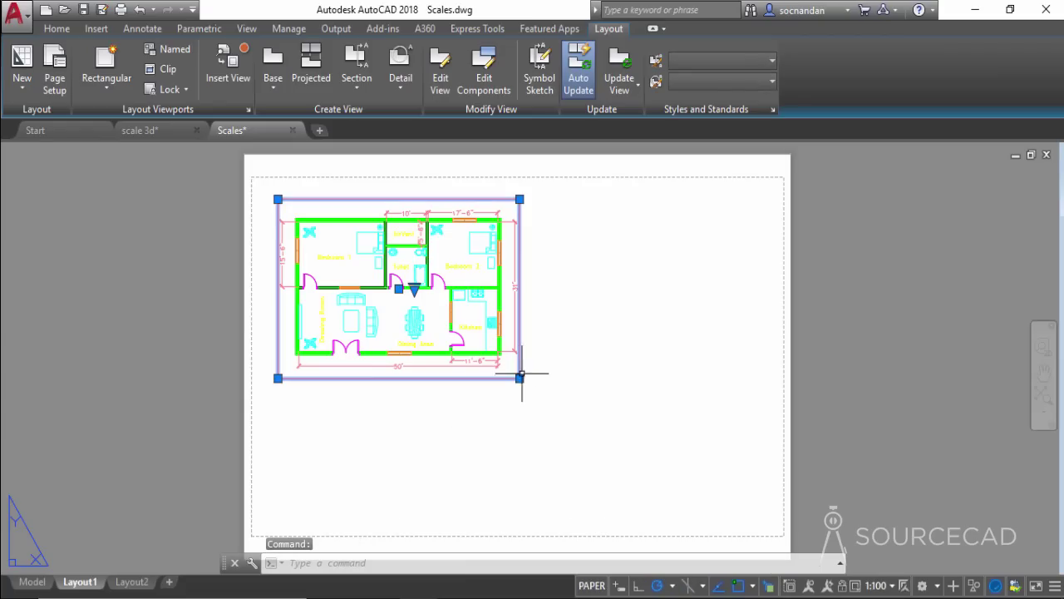
left_click(528, 378)
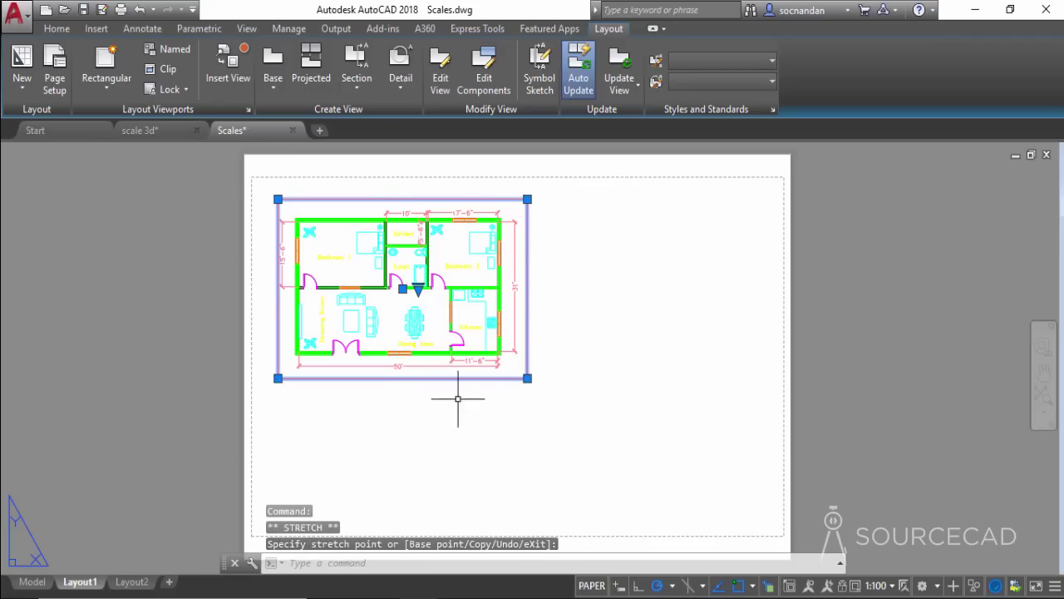
left_click(278, 378)
left_click(264, 378)
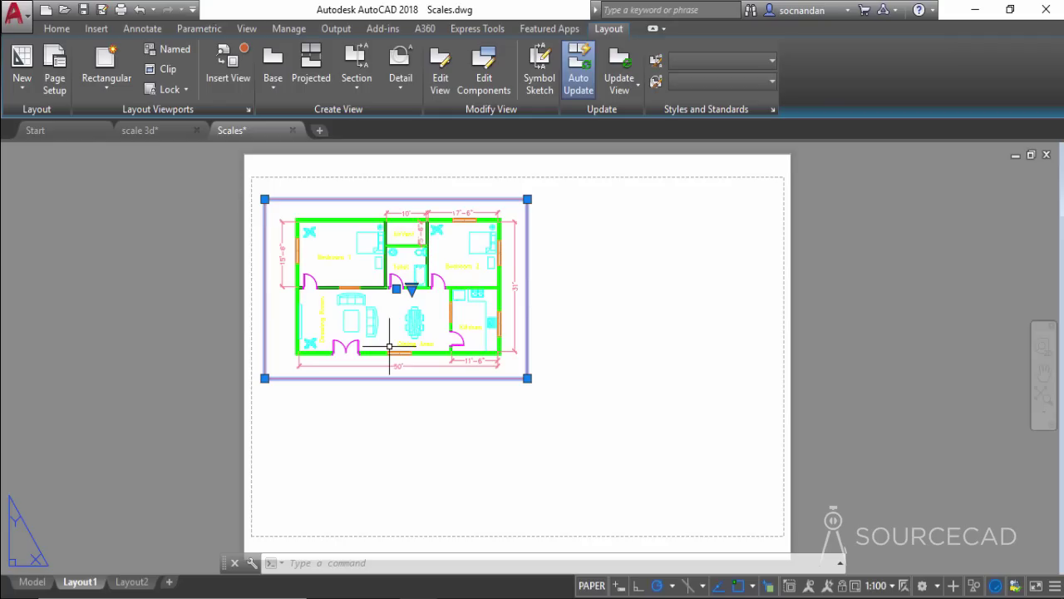
key("Escape")
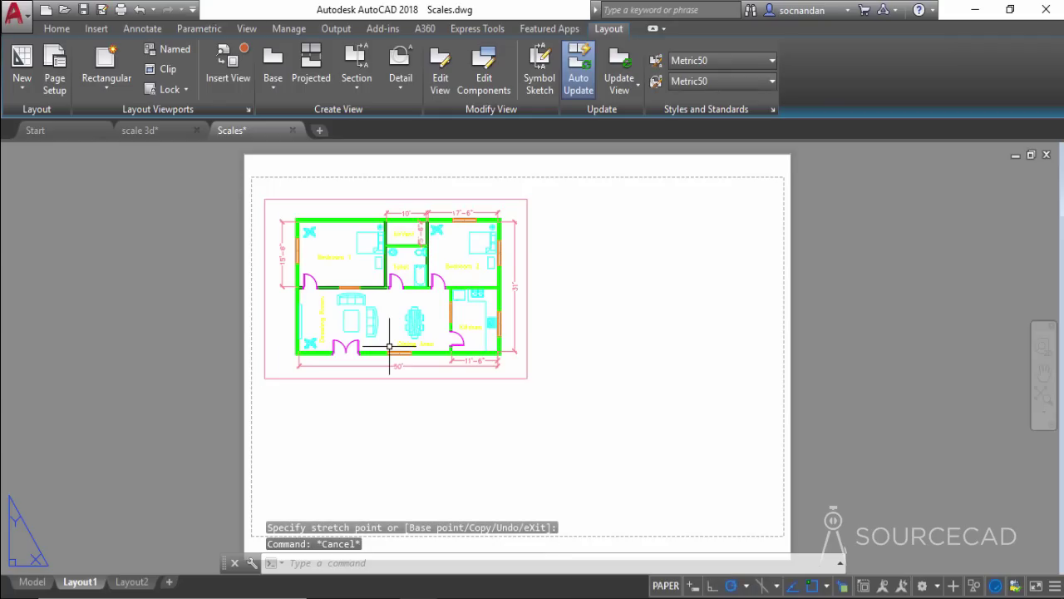
Step: Create a second rectangular viewport to the right of the floor plan viewport, about equally tall but somewhat narrower
left_click(123, 89)
left_click(126, 117)
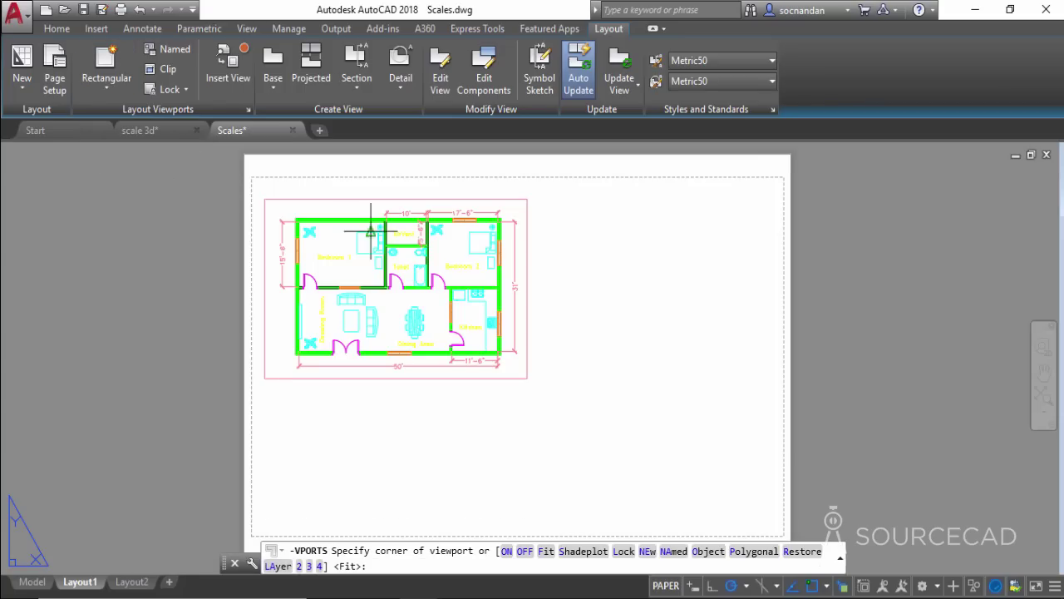
left_click(541, 201)
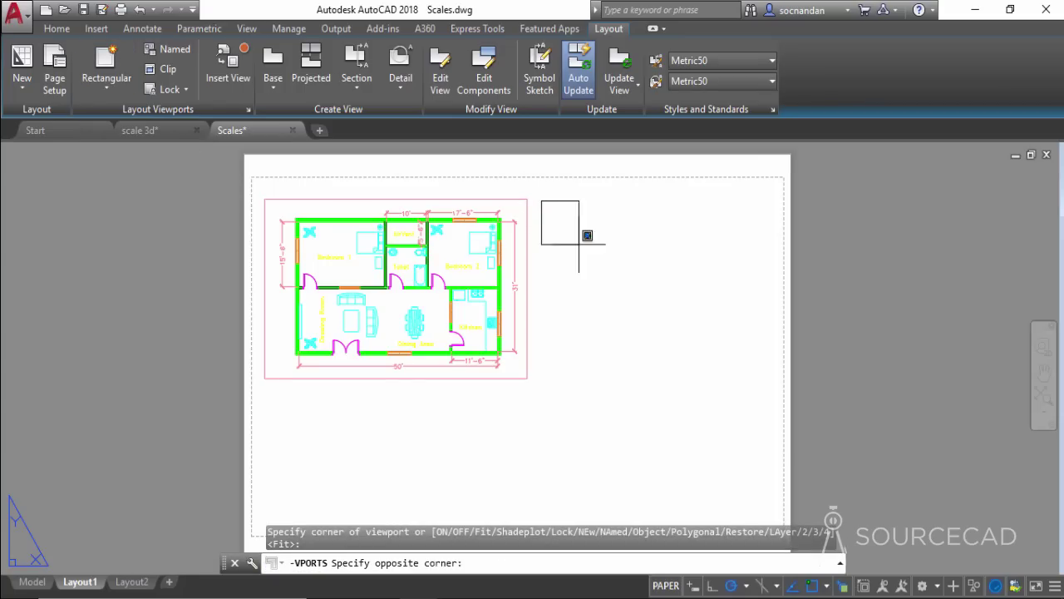
left_click(755, 379)
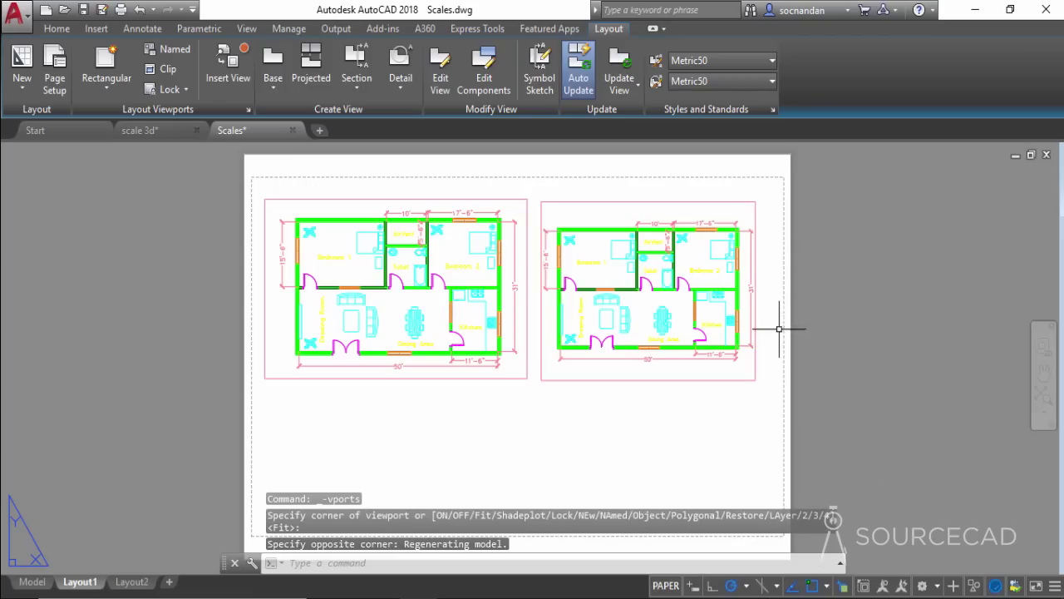
Step: Frame the kitchen and its 11'-6" dimension inside the second viewport and return to paper space
double_click(682, 305)
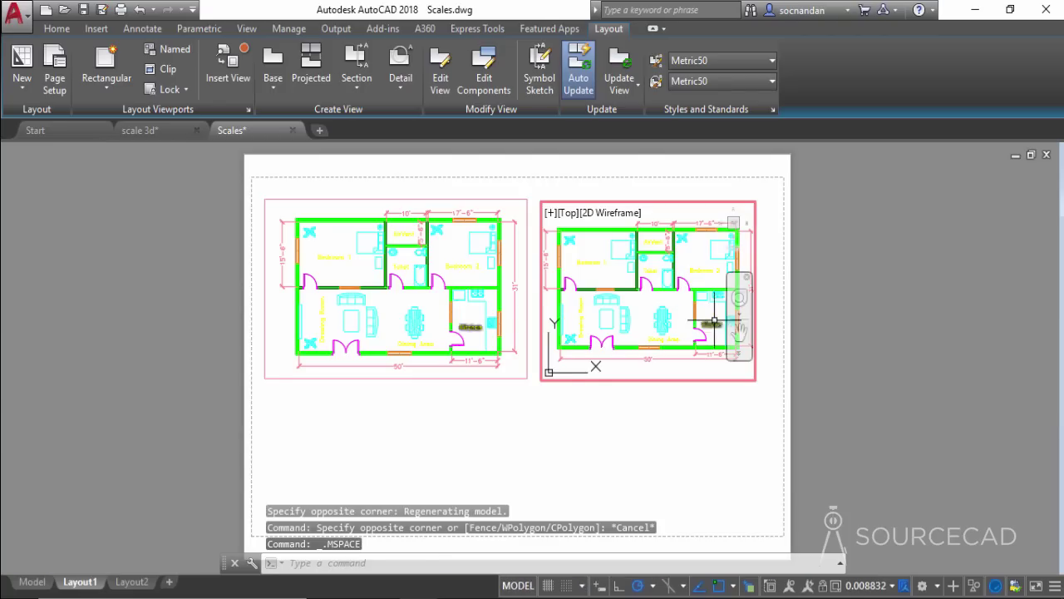
scroll(681, 312, "up", 5)
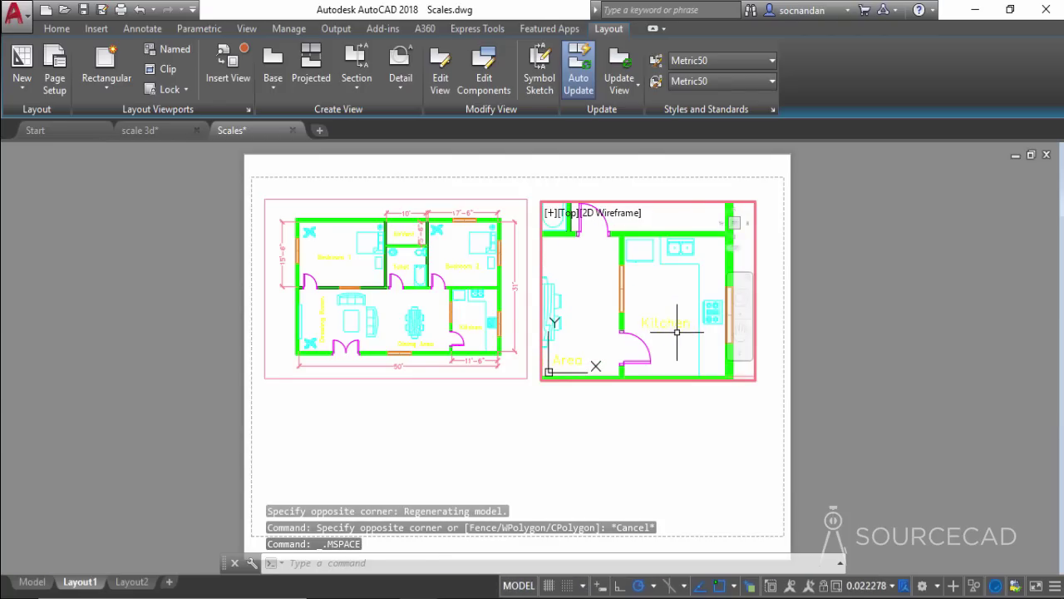
middle_click_drag(670, 327, 671, 306)
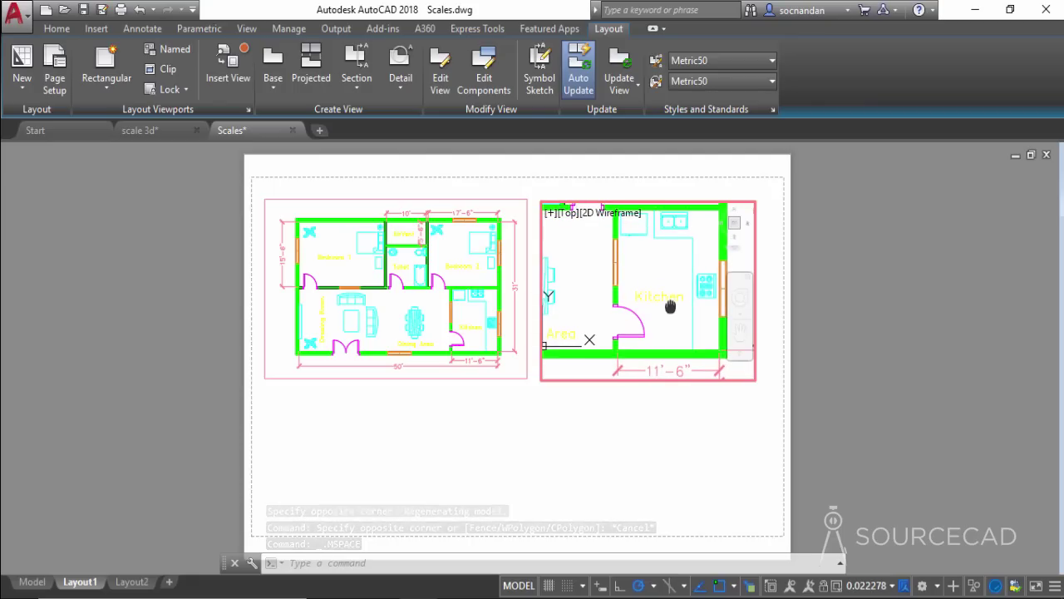
double_click(705, 394)
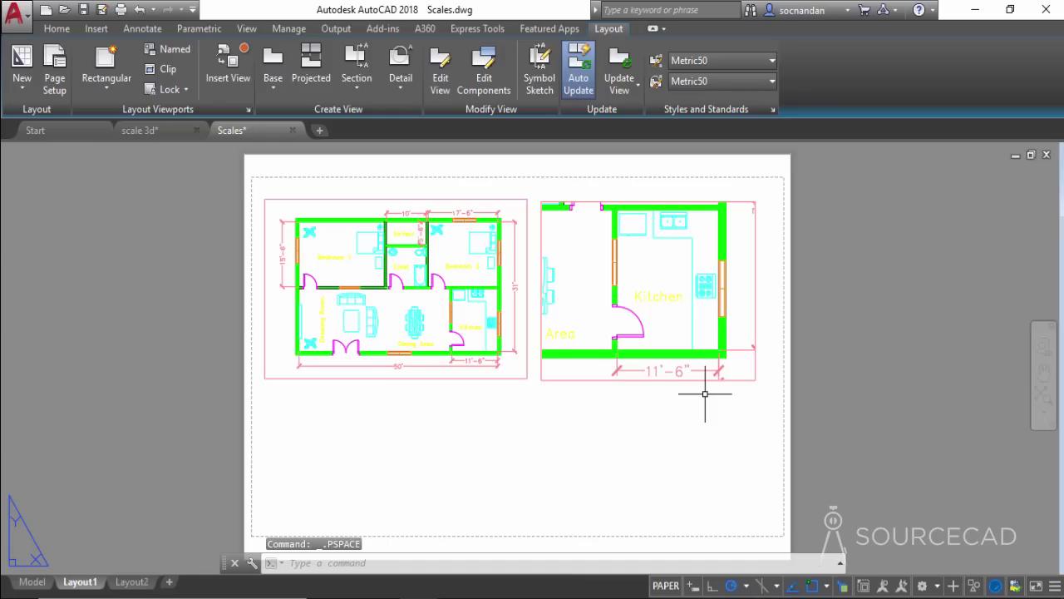
Step: Set the scale of the kitchen viewport to 1:50 and deselect it
left_click(755, 373)
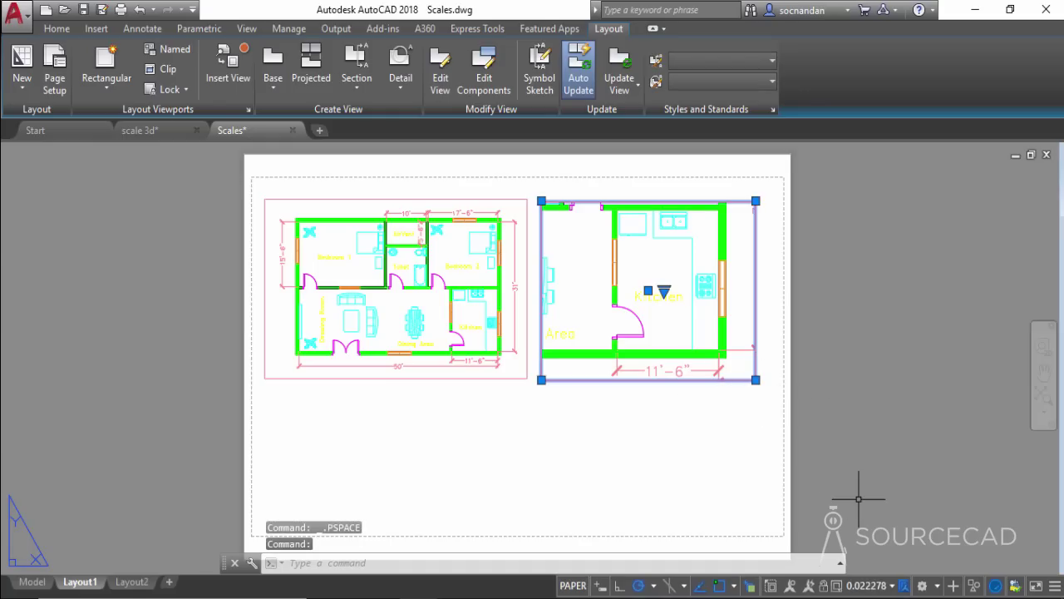
left_click(869, 585)
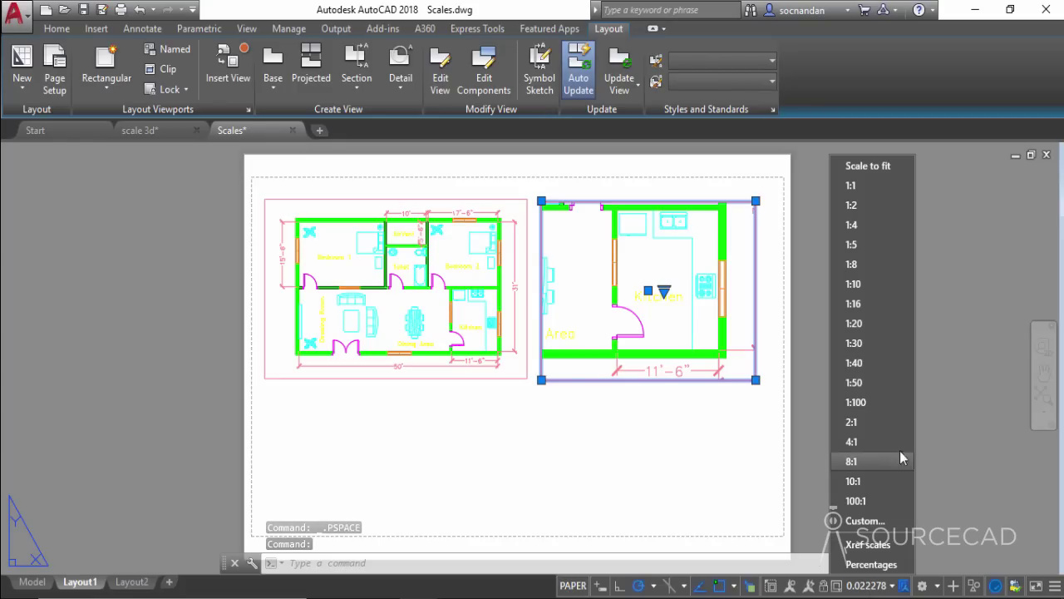
left_click(879, 363)
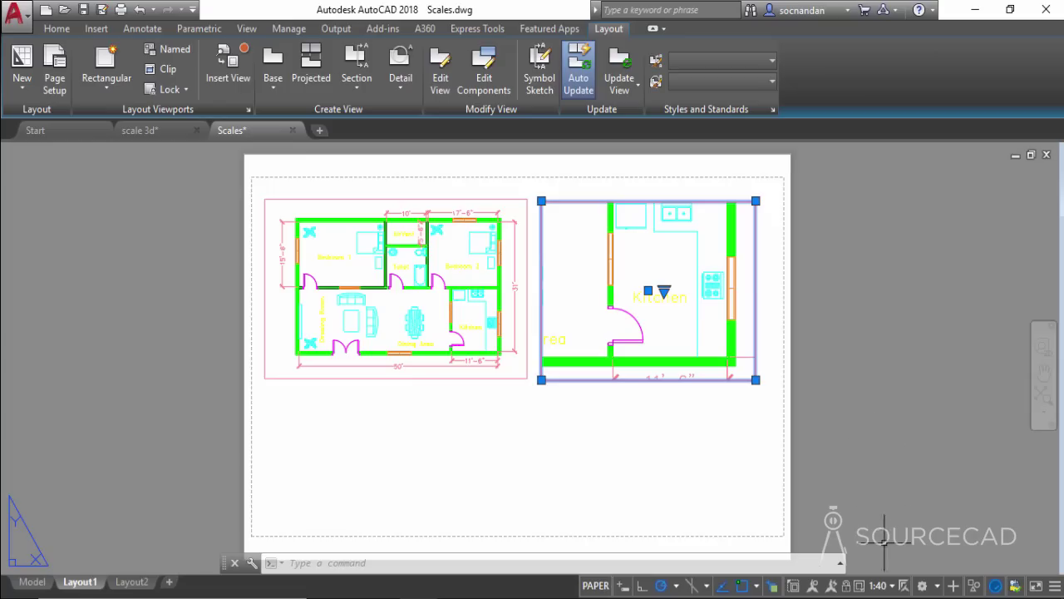
left_click(878, 585)
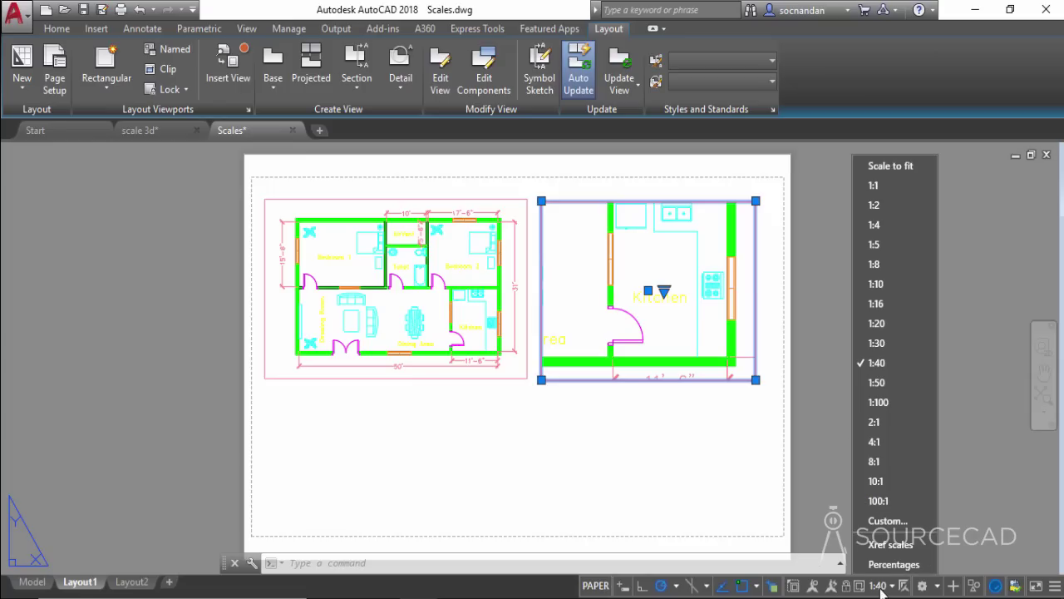
left_click(903, 383)
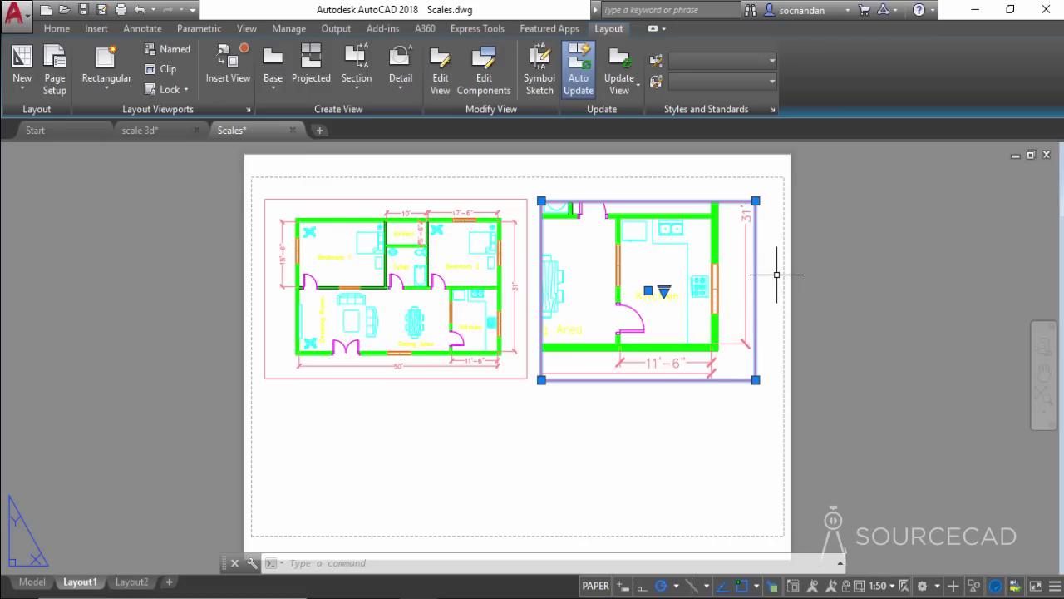
key("Escape")
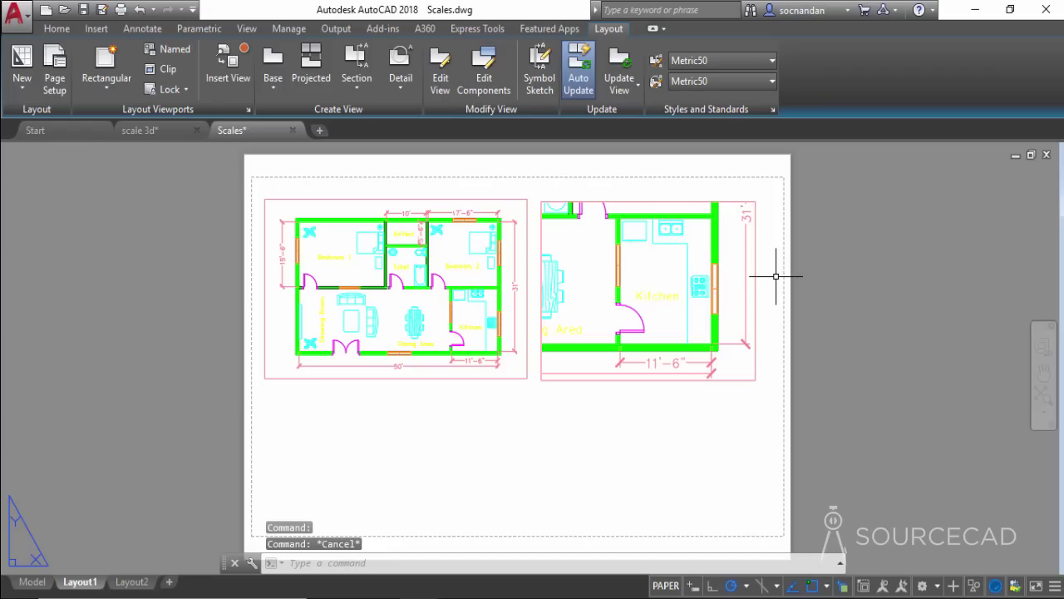
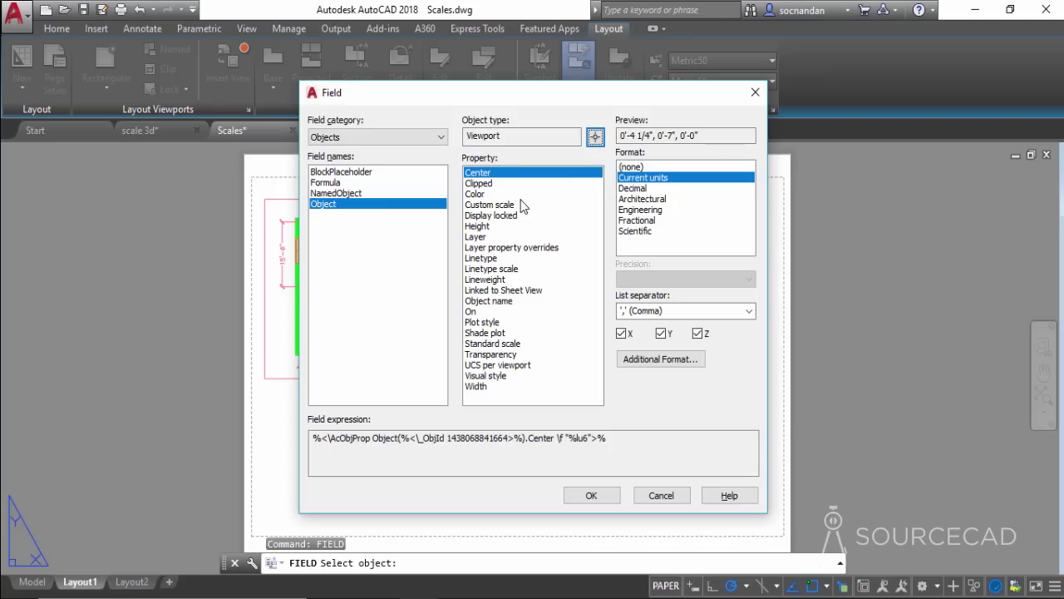
Step: Place a field with the floor plan viewport's custom scale in 1:# format below that viewport
left_click(487, 205)
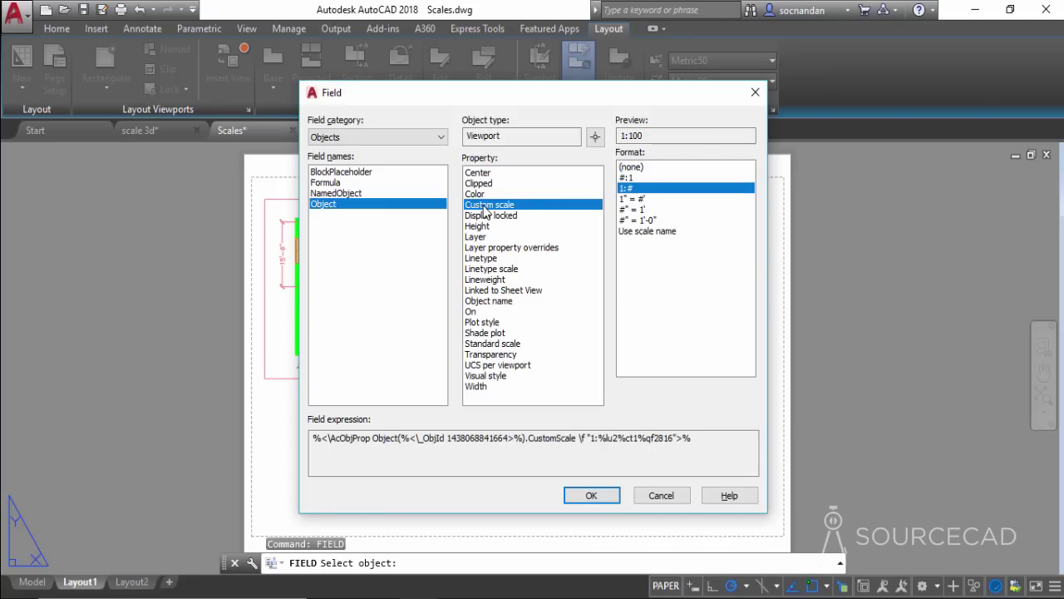
left_click(630, 177)
left_click(632, 188)
left_click(635, 199)
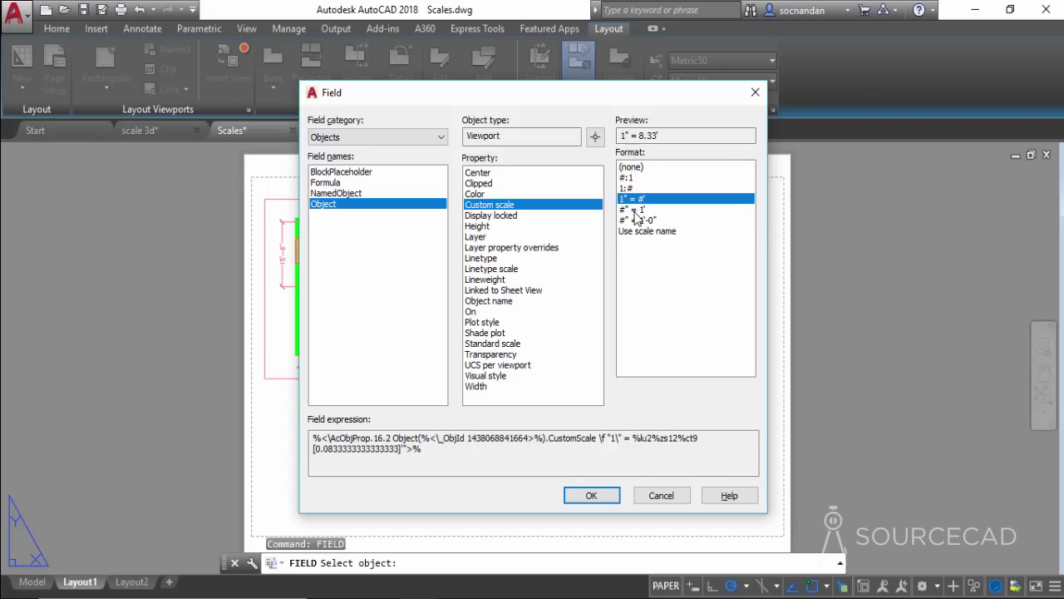
left_click(637, 208)
left_click(630, 188)
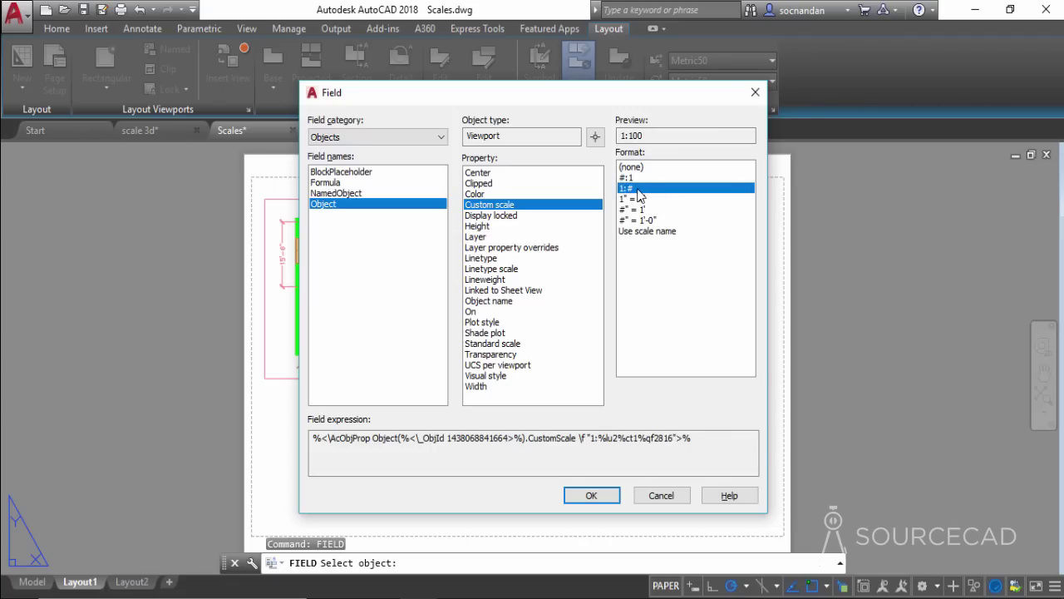
left_click(591, 496)
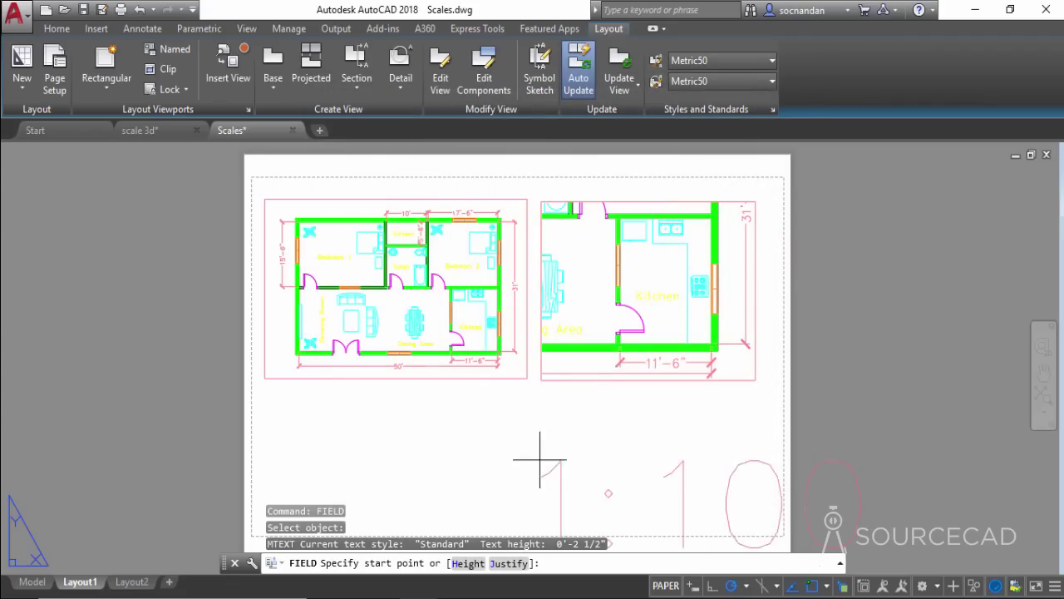
left_click(316, 407)
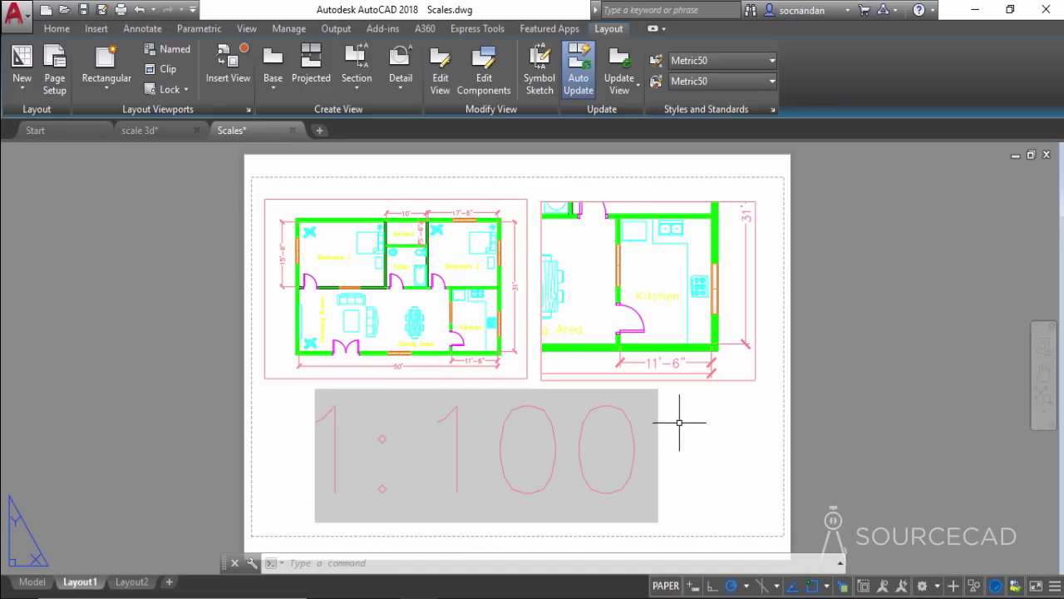
Step: Set the text height of the Standard text style to 0.5" and apply it
left_click(70, 31)
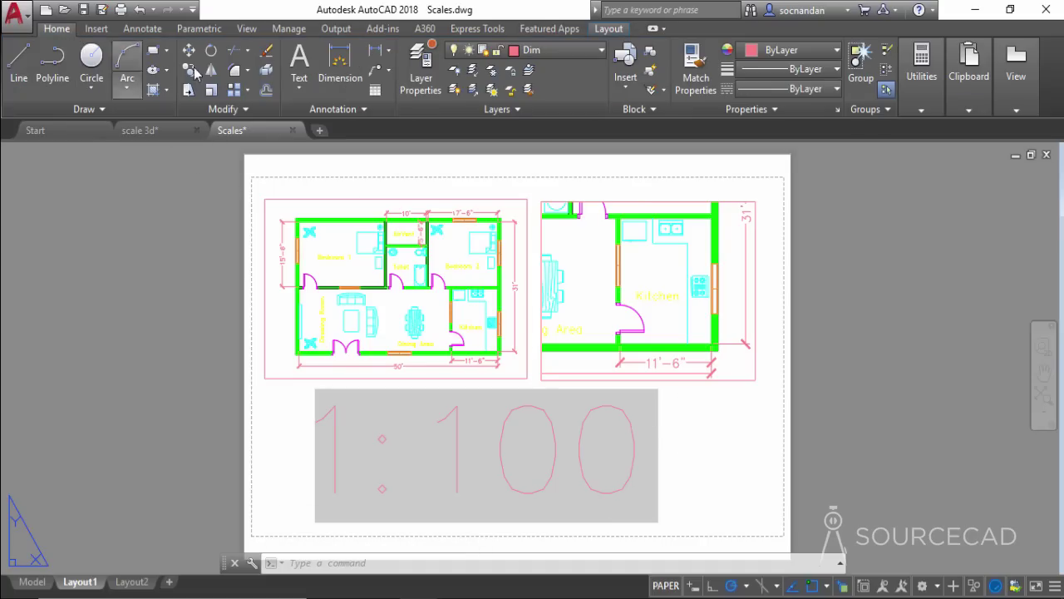
left_click(315, 109)
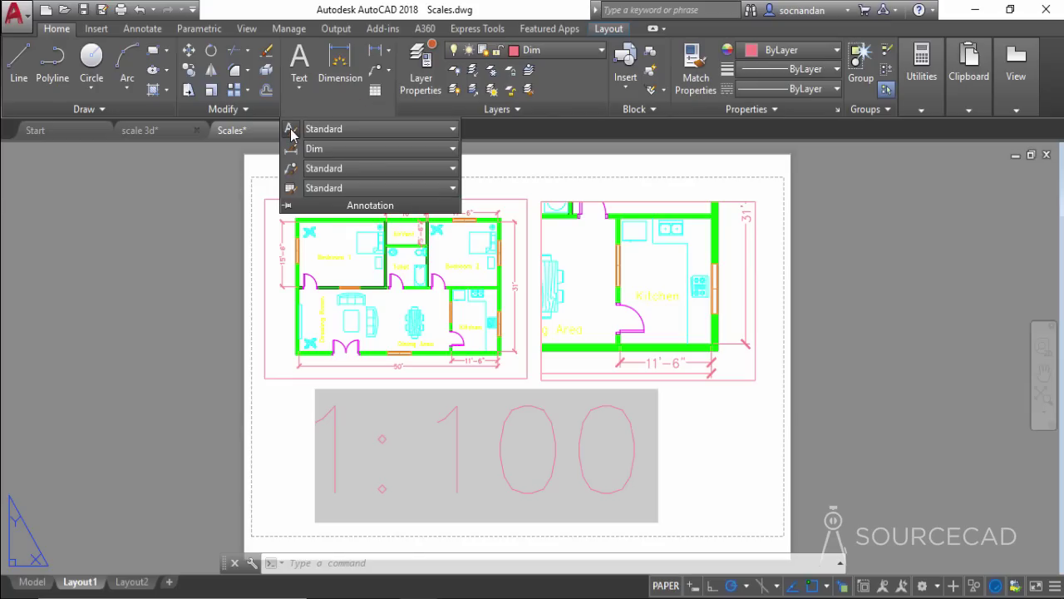
left_click(290, 128)
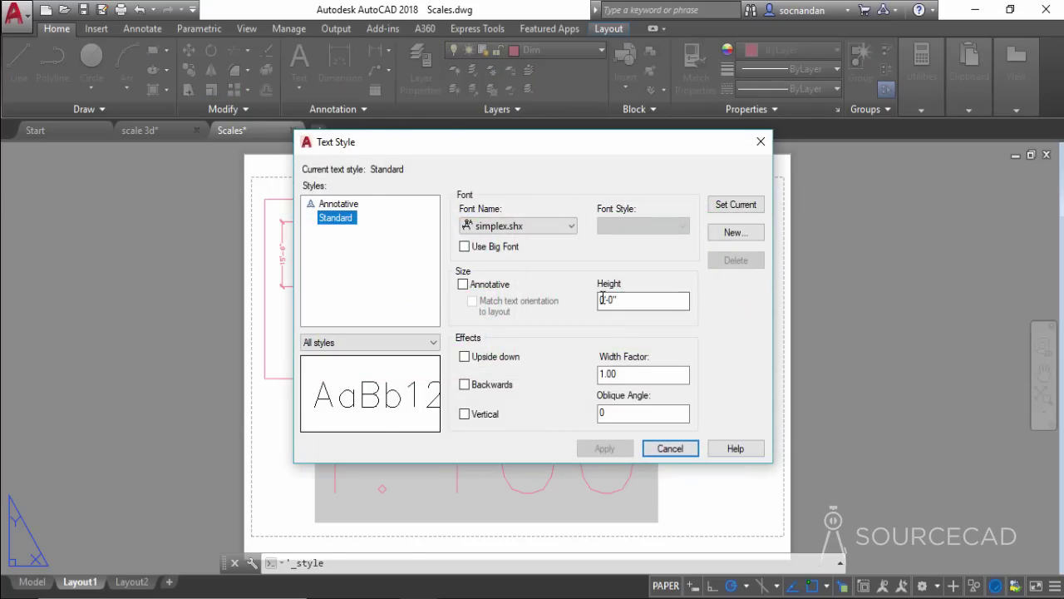
left_click_drag(615, 301, 564, 299)
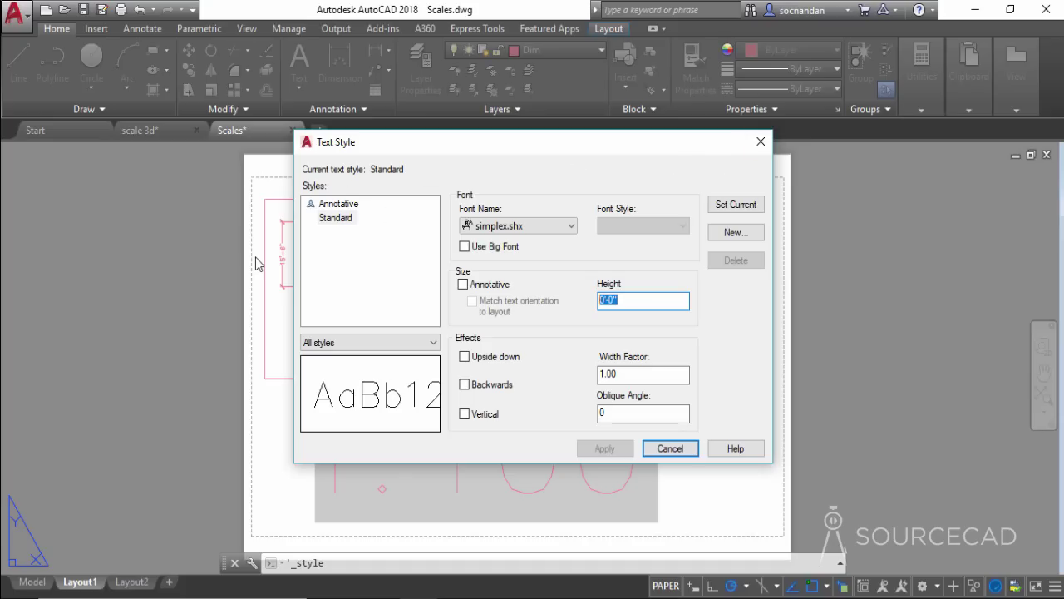
type("0.5")
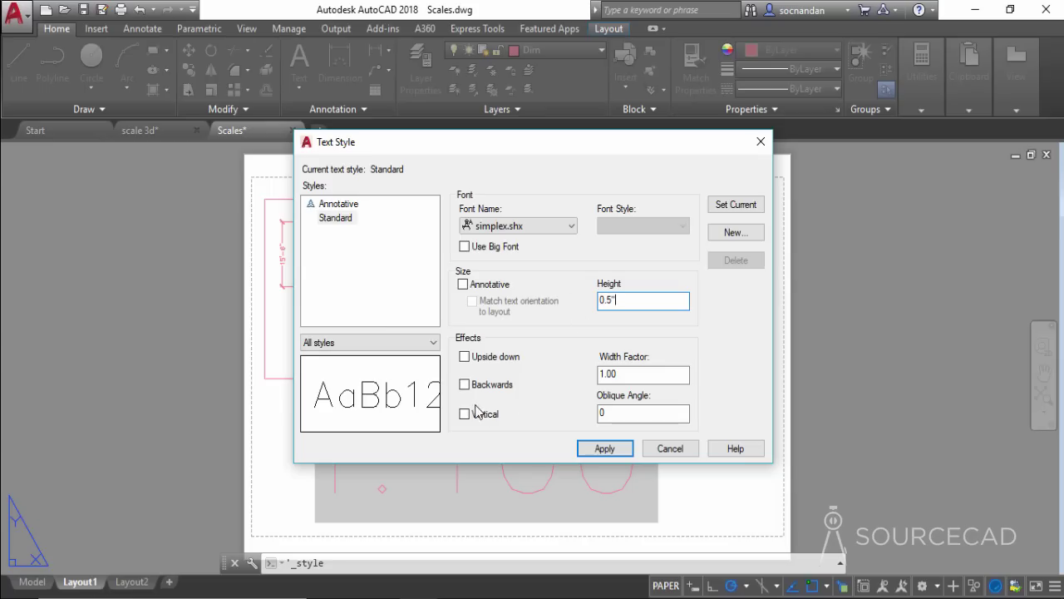
left_click(605, 450)
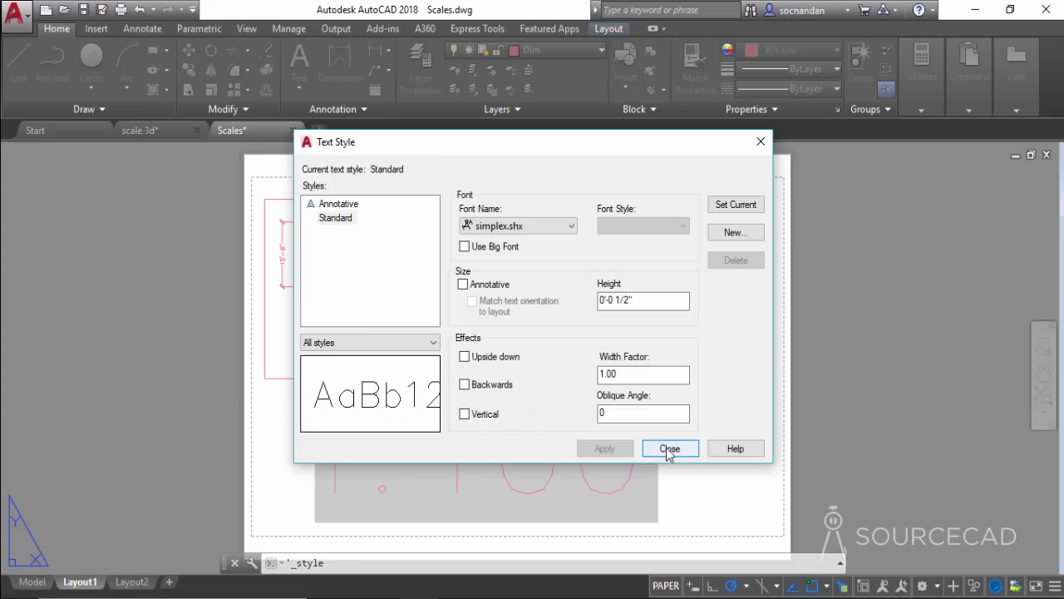
left_click(669, 449)
Step: Erase the oversized scale text below the viewports
left_click(687, 444)
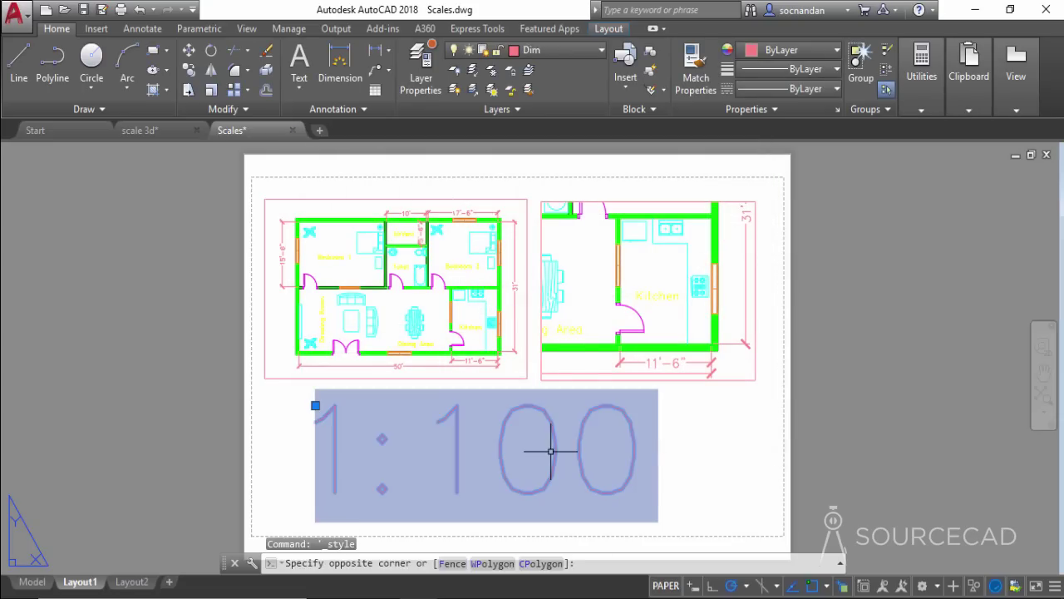
left_click(554, 441)
right_click(559, 447)
left_click(583, 152)
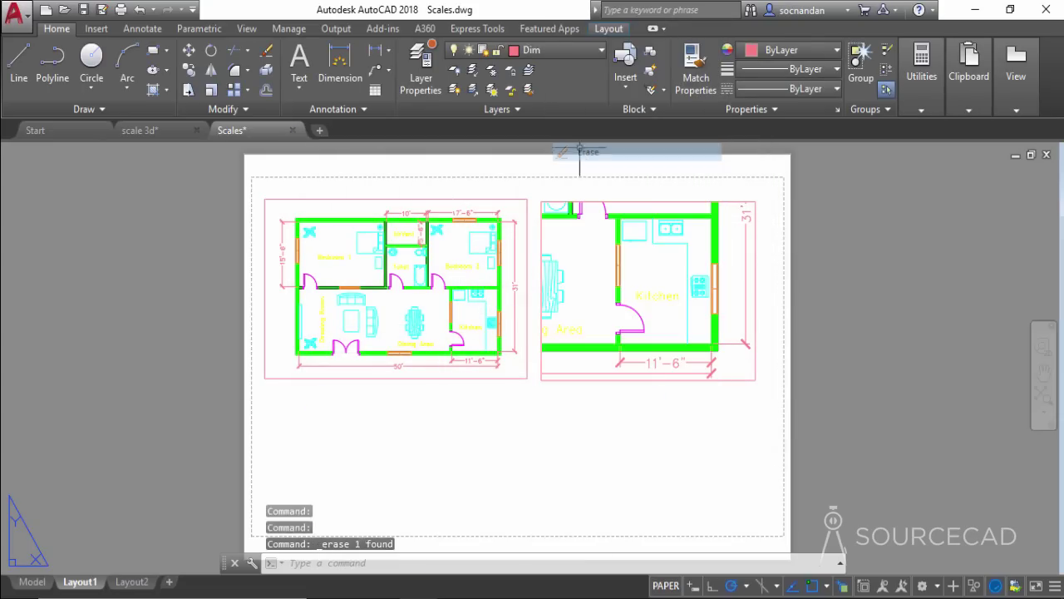
Step: Place a field showing the floor plan viewport's custom scale in 1:# format just below that viewport
type("FIELd")
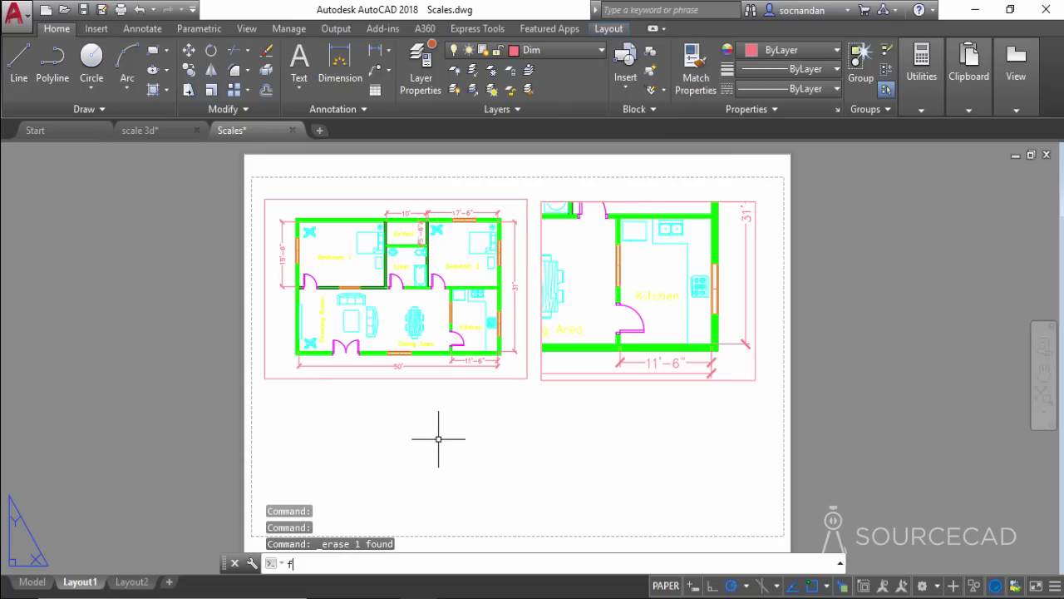
key("Return")
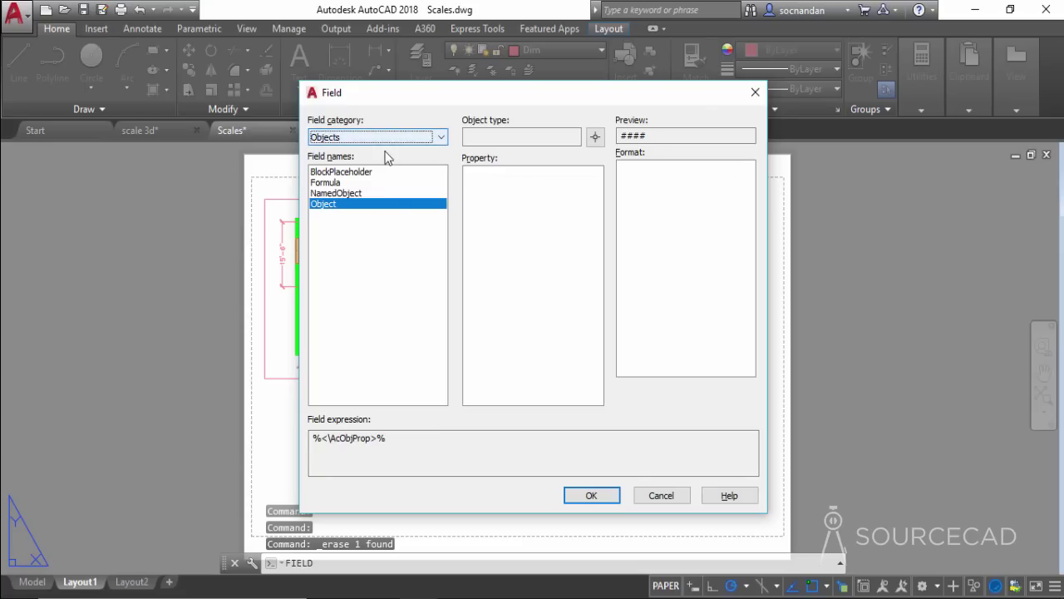
left_click(594, 138)
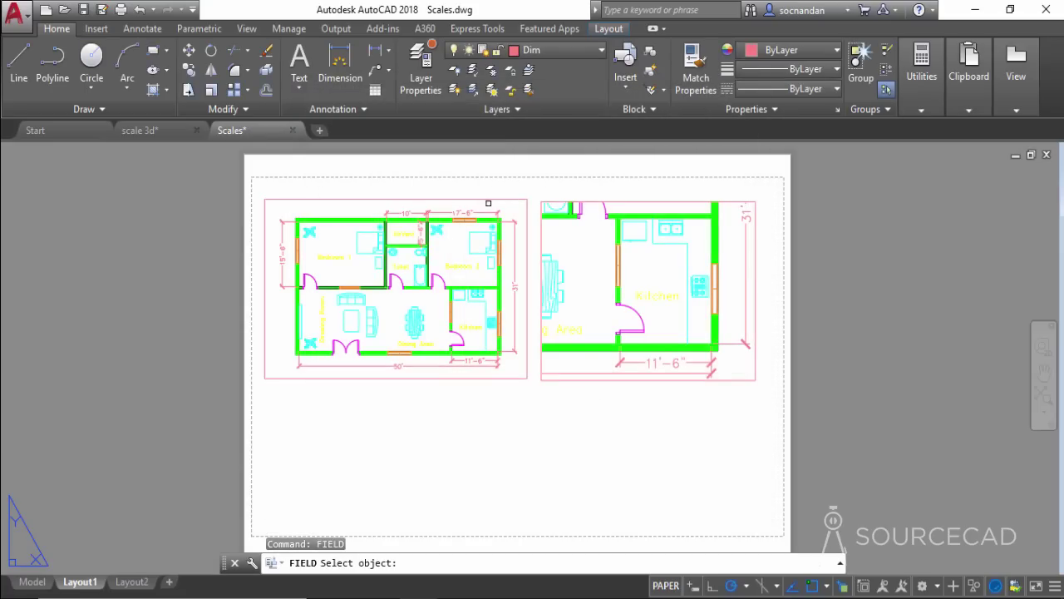
left_click(505, 211)
left_click(489, 207)
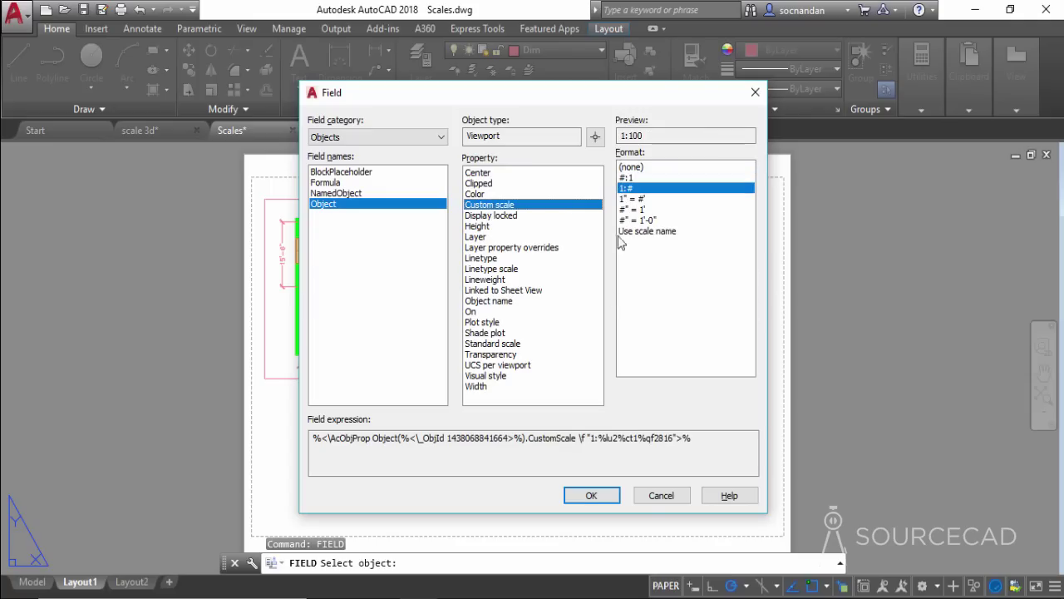
left_click(591, 495)
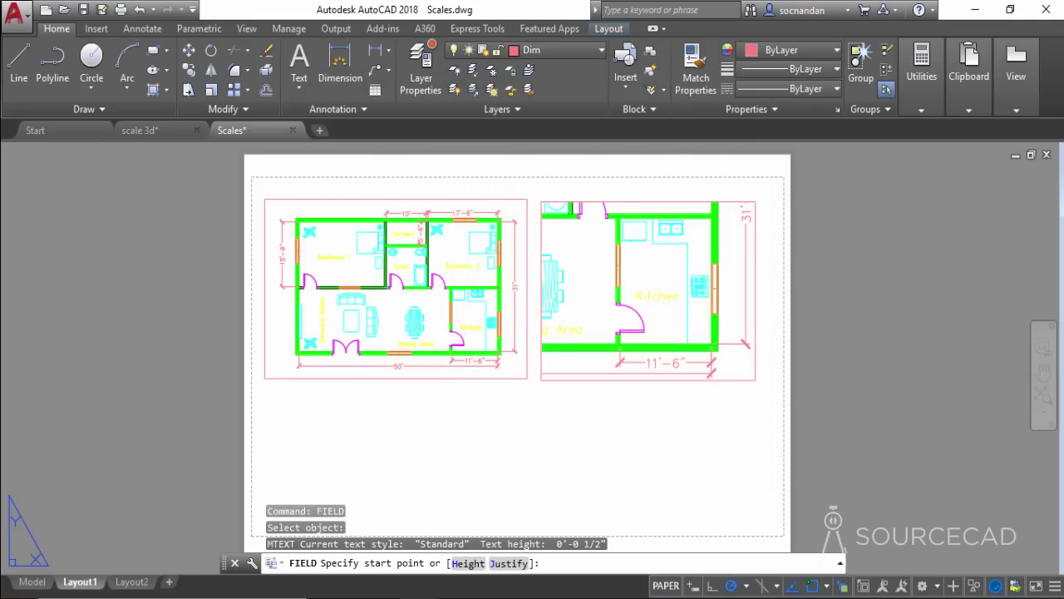
left_click(356, 390)
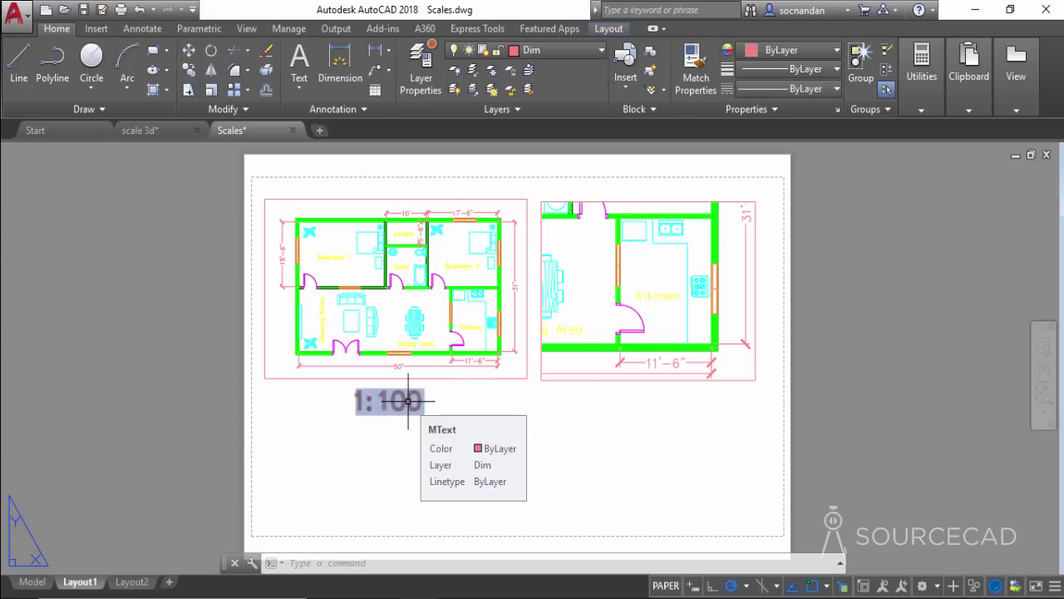
Step: Place a field with the kitchen viewport's Center property in current units below that viewport
type("field")
key("Return")
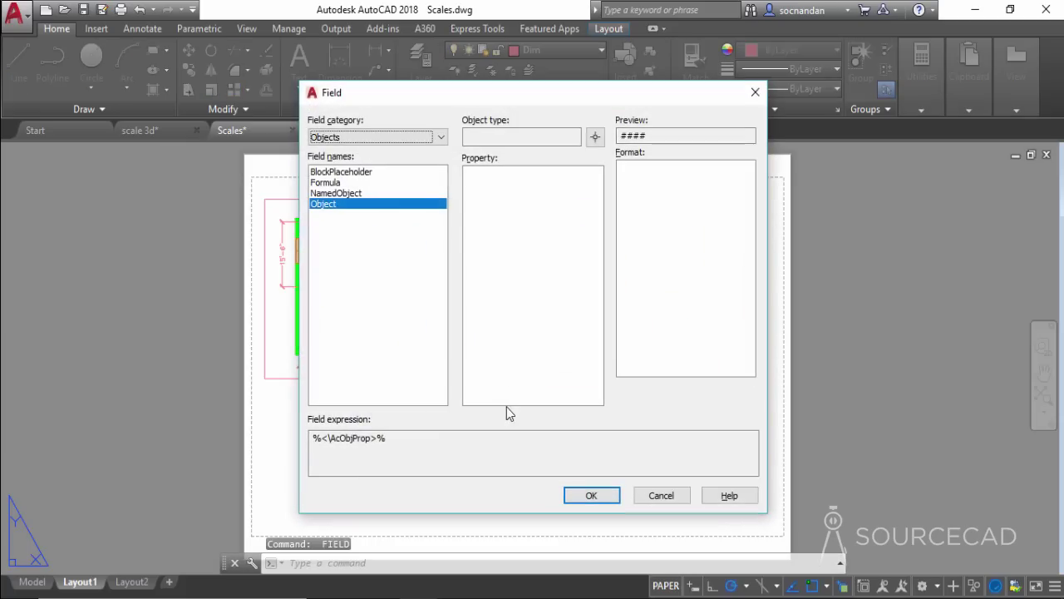
left_click(595, 138)
left_click(575, 380)
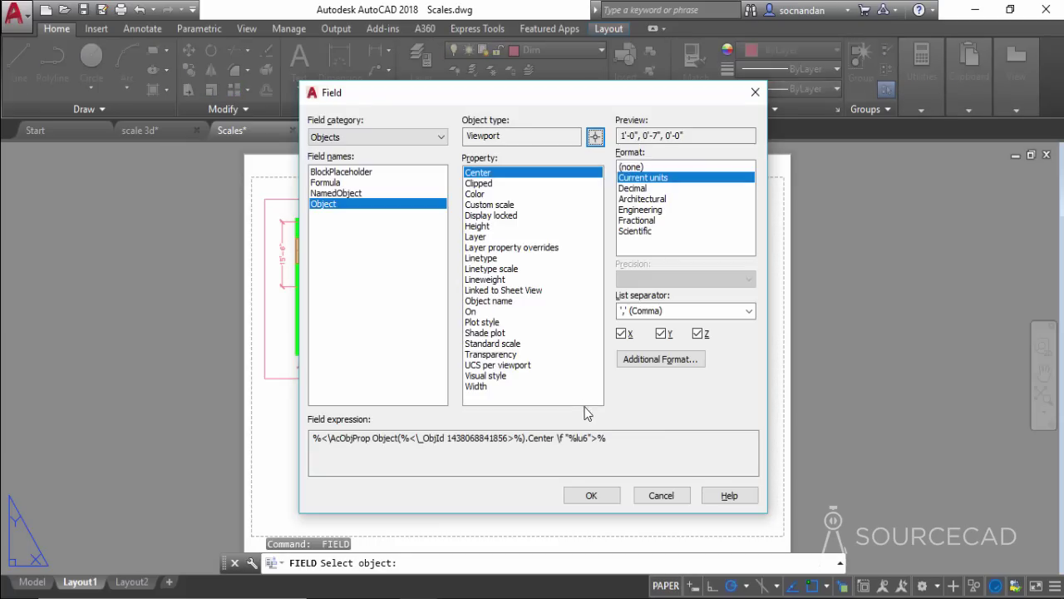
left_click(585, 496)
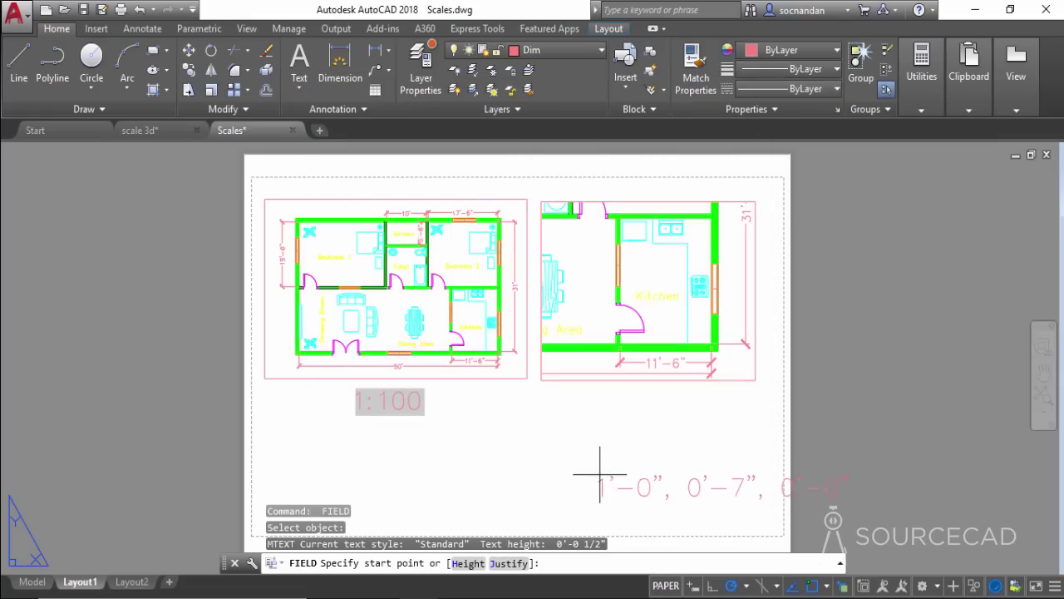
left_click(584, 393)
Step: Erase the center-coordinate field text below the kitchen viewport
left_click(684, 401)
right_click(684, 399)
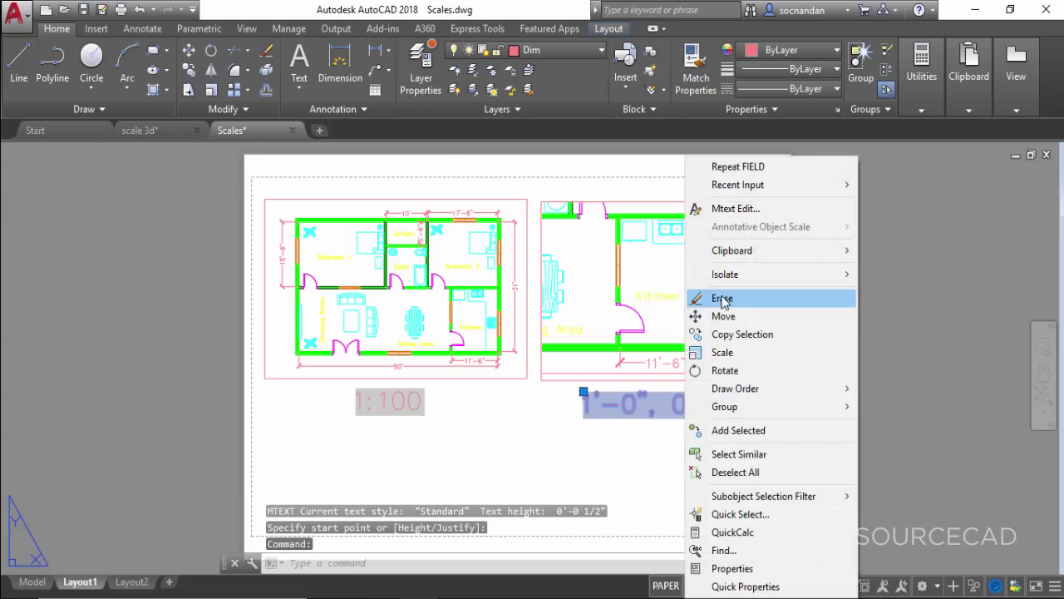
left_click(717, 298)
Step: Place a field showing the kitchen viewport's custom scale in 1:# format below that viewport
type("fiel")
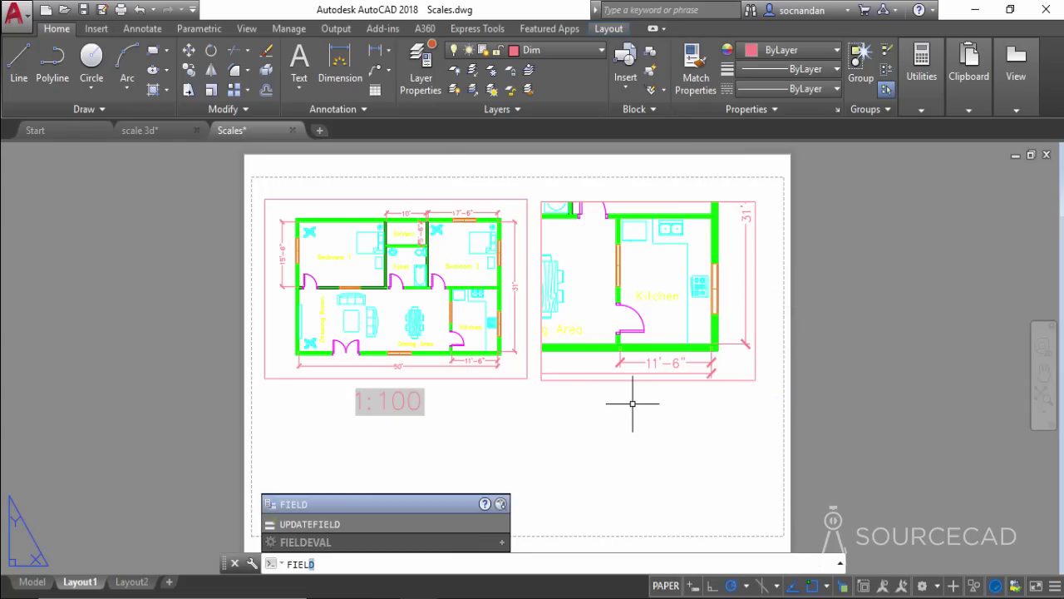
key("Return")
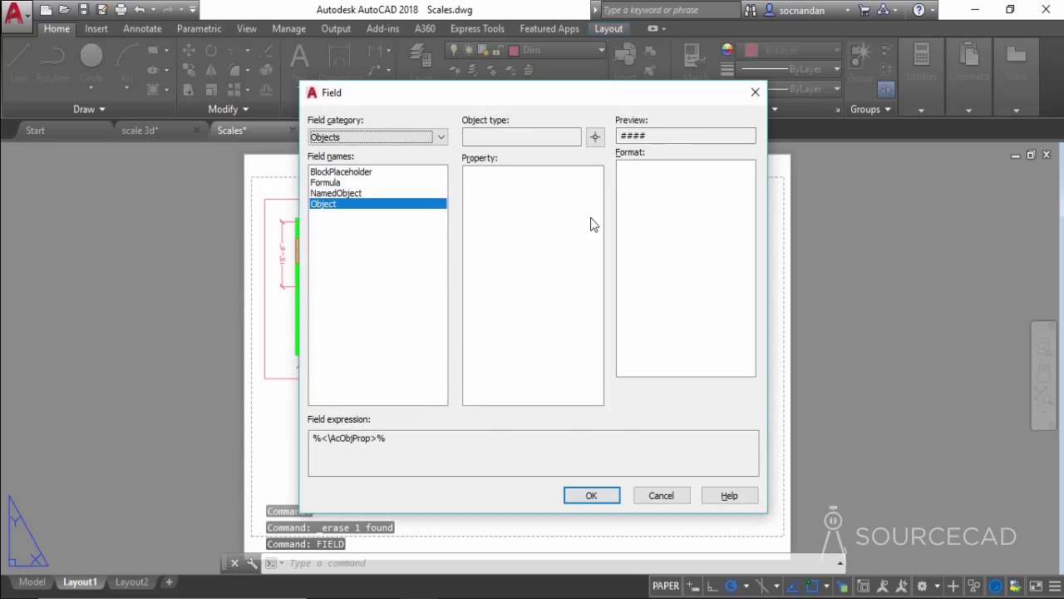
left_click(596, 137)
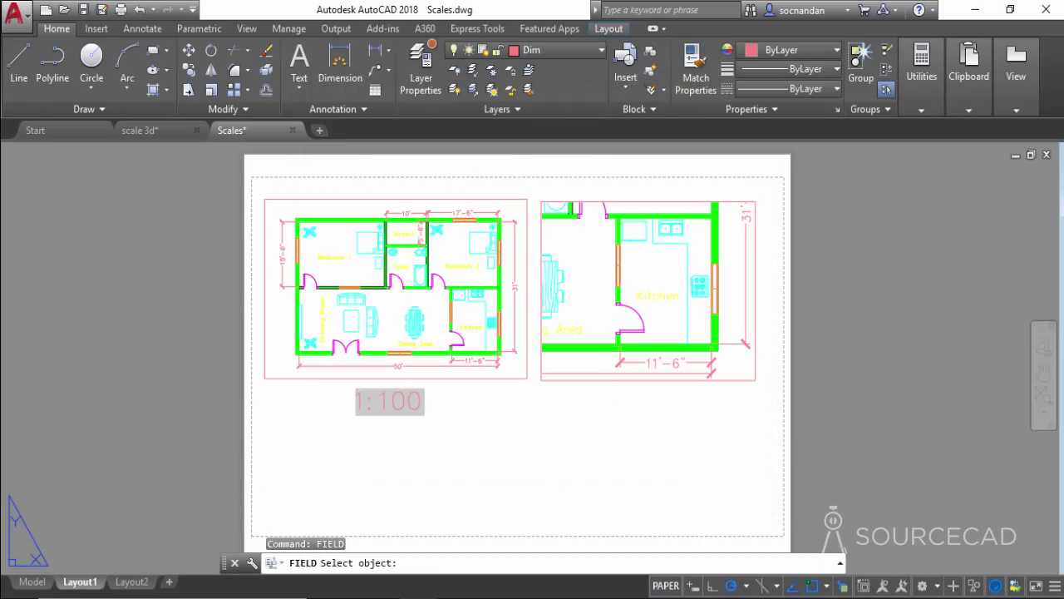
left_click(357, 314)
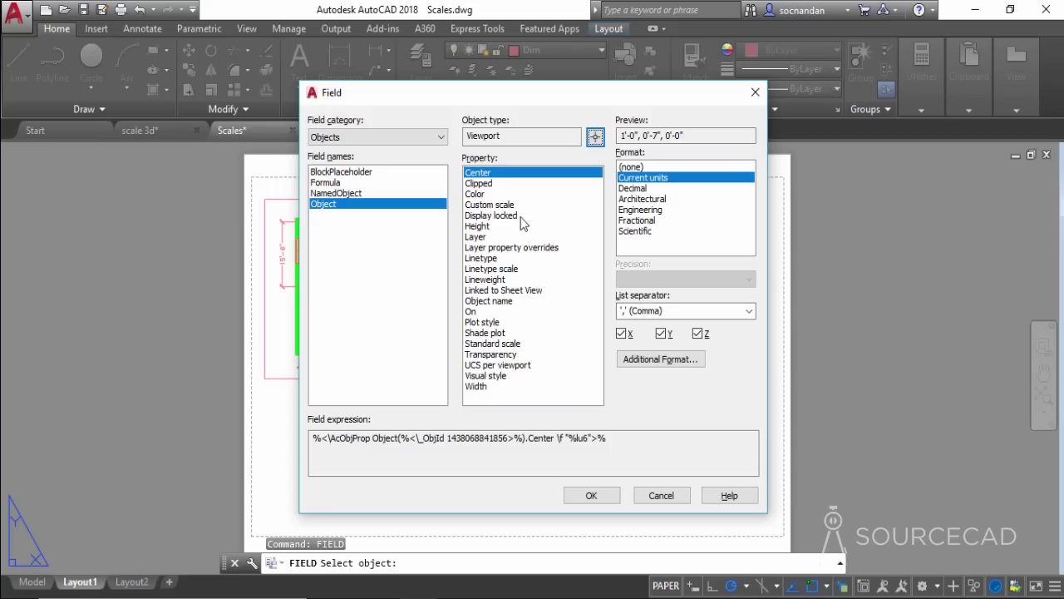
left_click(498, 206)
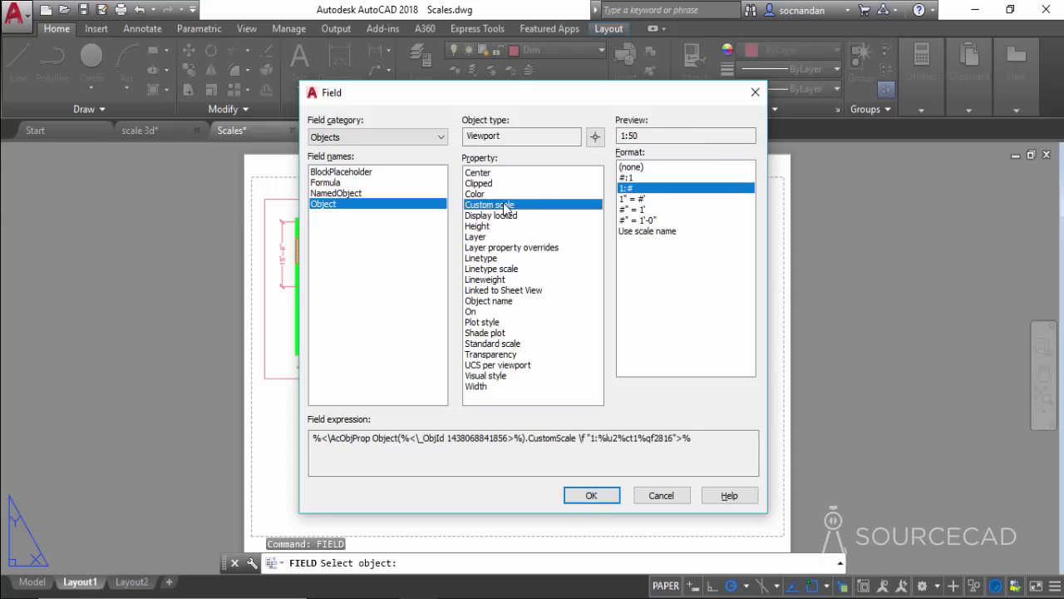
left_click(591, 496)
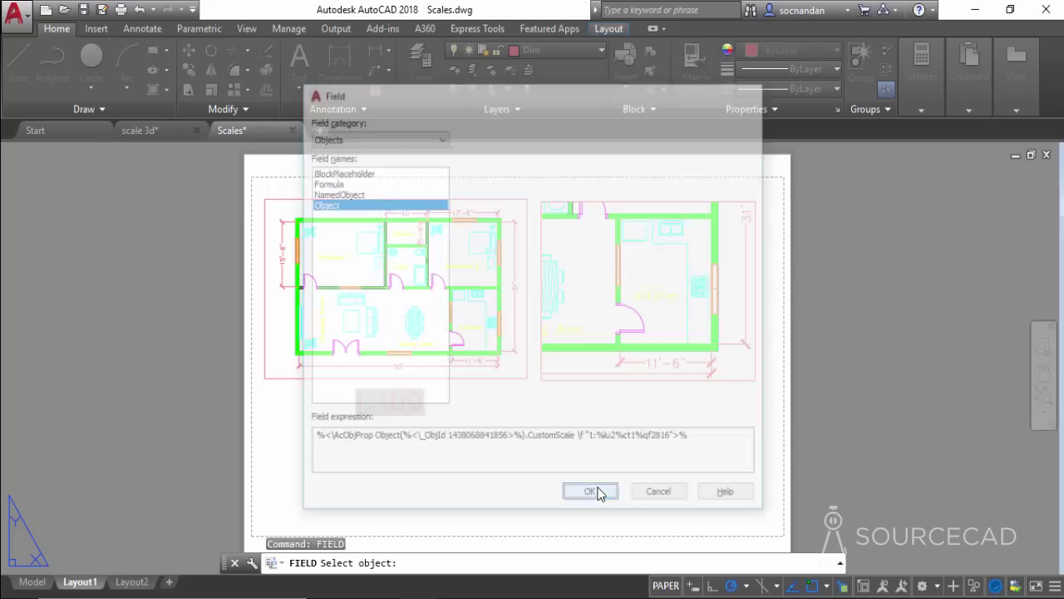
left_click(618, 392)
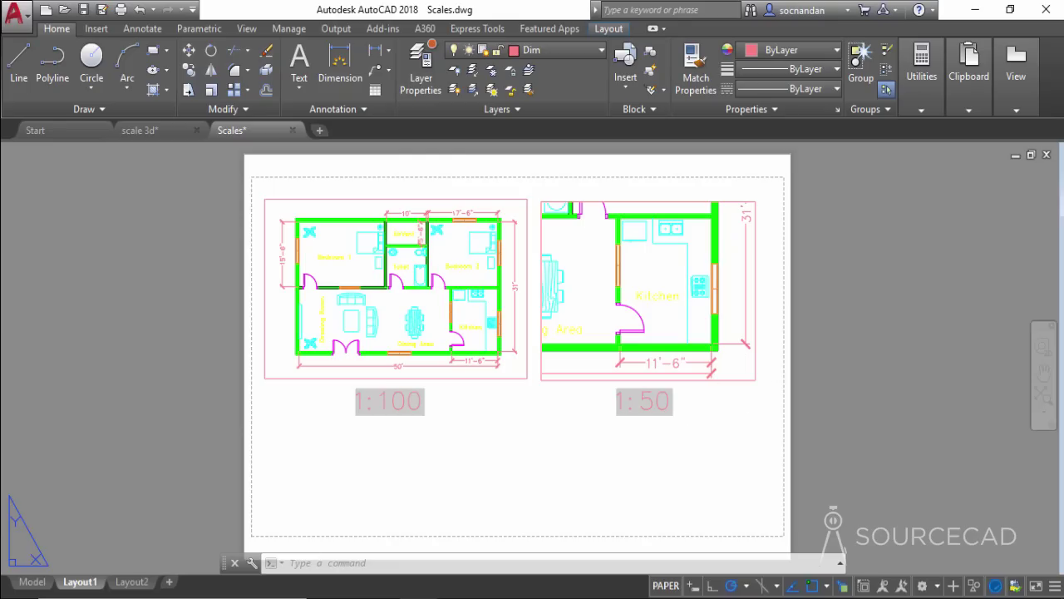
Step: Add a custom drawing scale named 1:60, with 1 paper unit equal to 60 drawing units, to the scale list
left_click(755, 366)
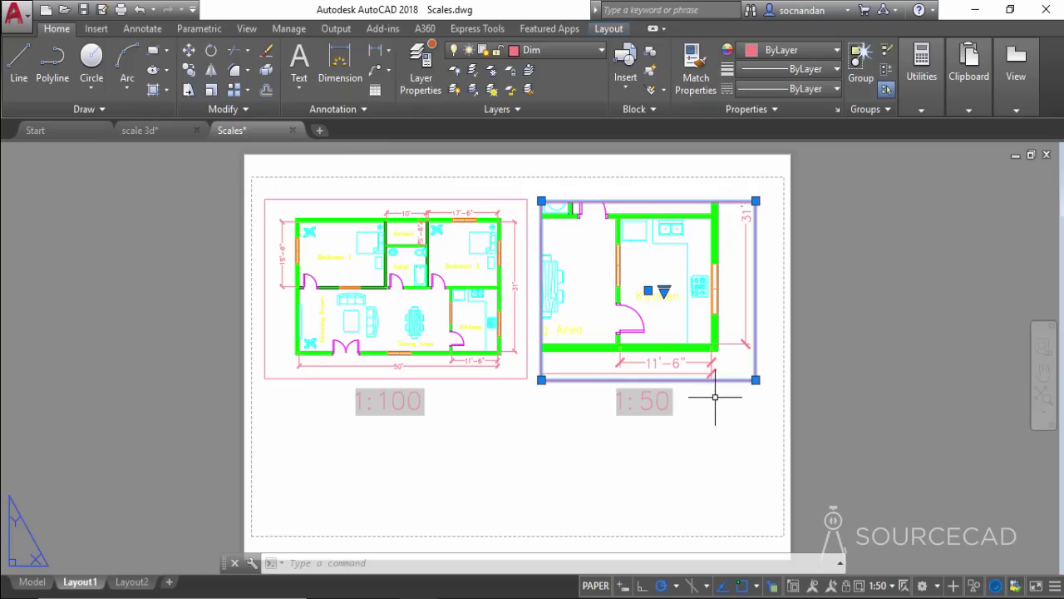
left_click(893, 586)
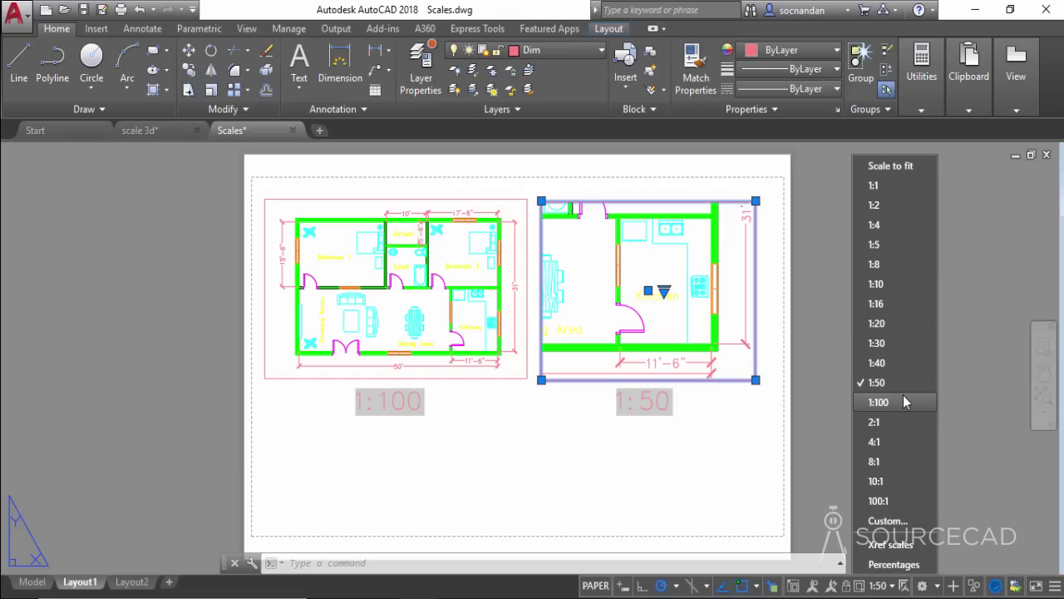
left_click(892, 520)
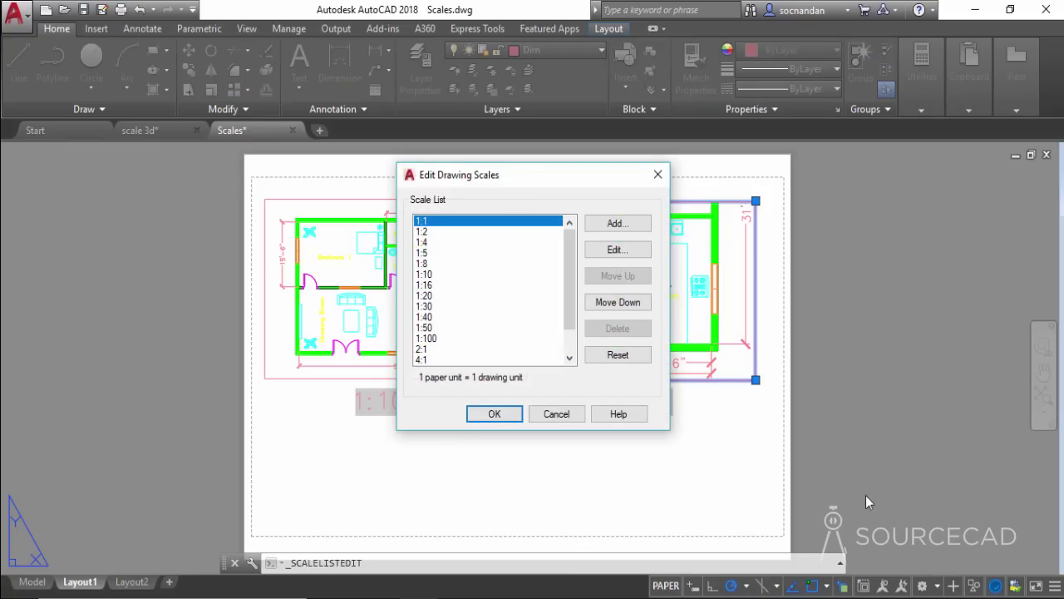
left_click(617, 223)
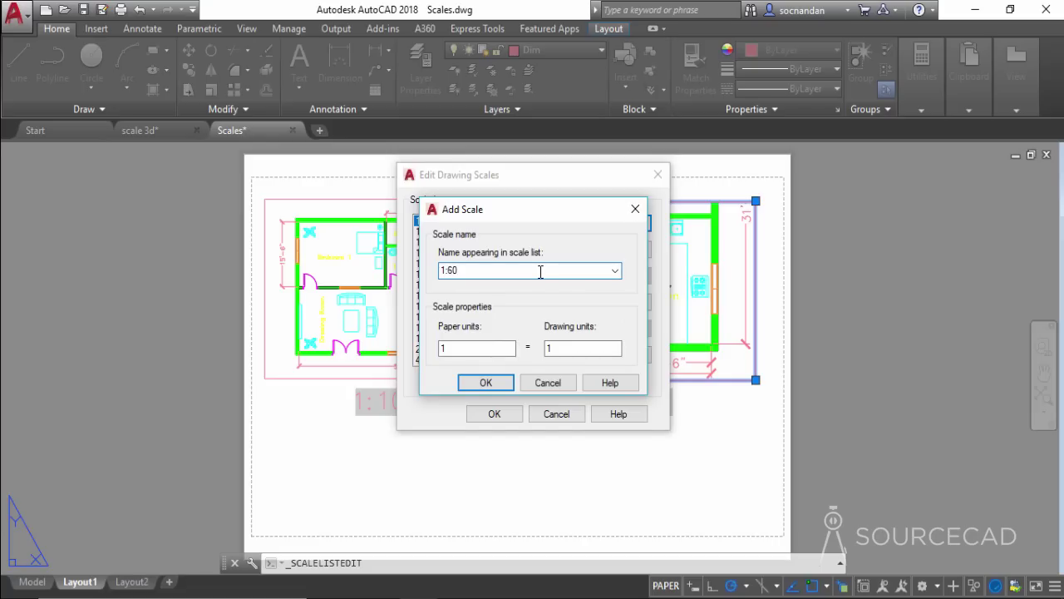
left_click(460, 349)
key("Tab")
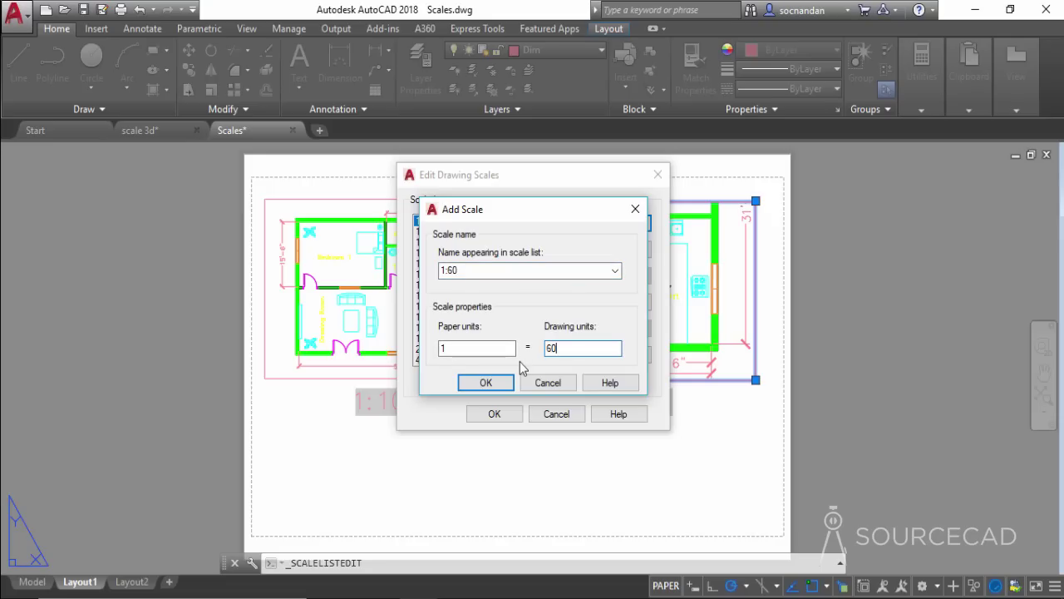
left_click(487, 383)
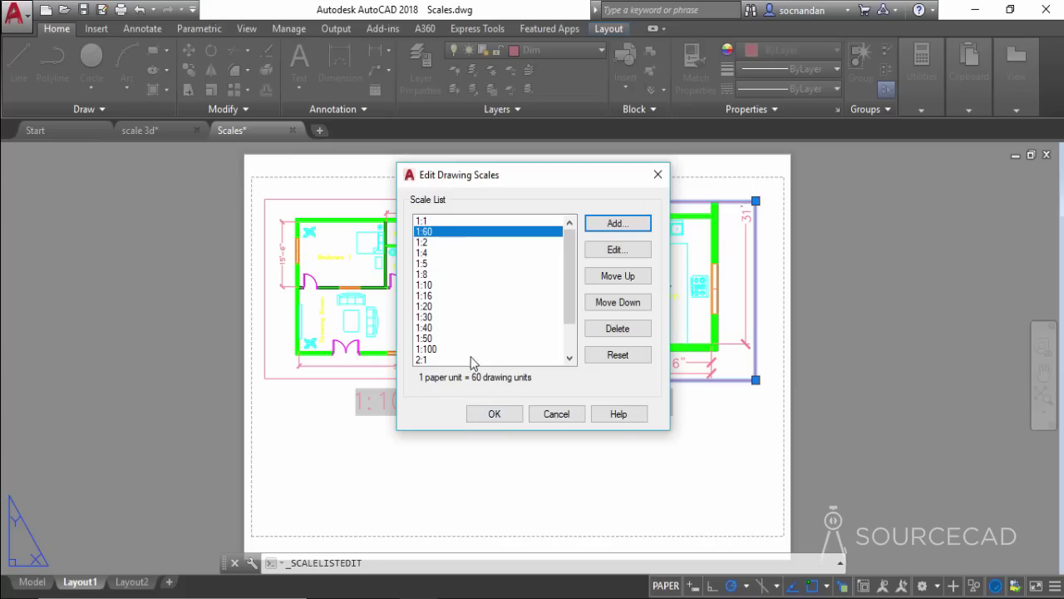
left_click(490, 413)
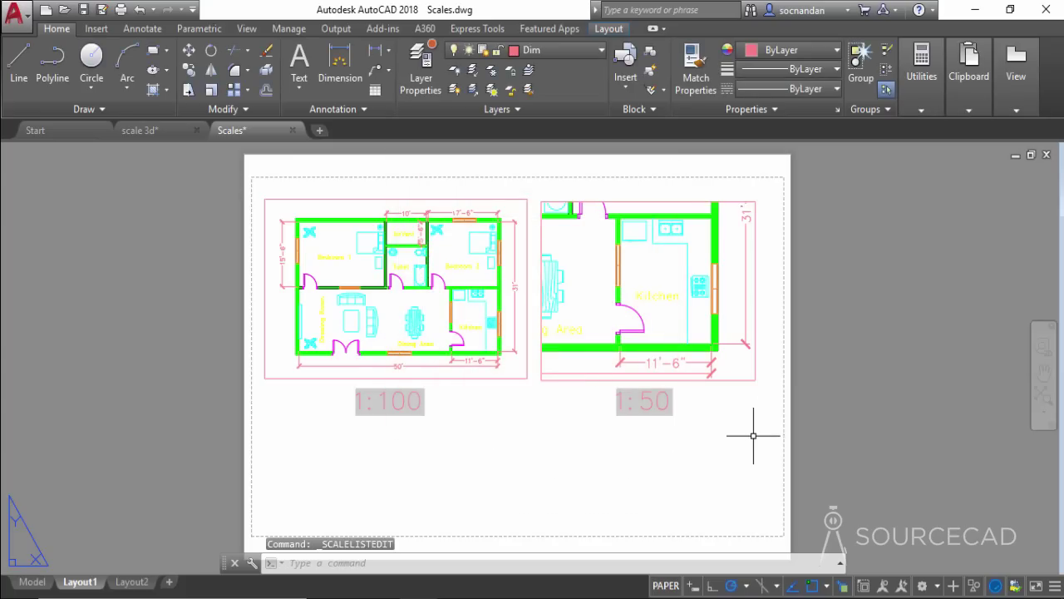
Step: Set the scale of the kitchen viewport to 1:60 and deselect it
left_click(756, 375)
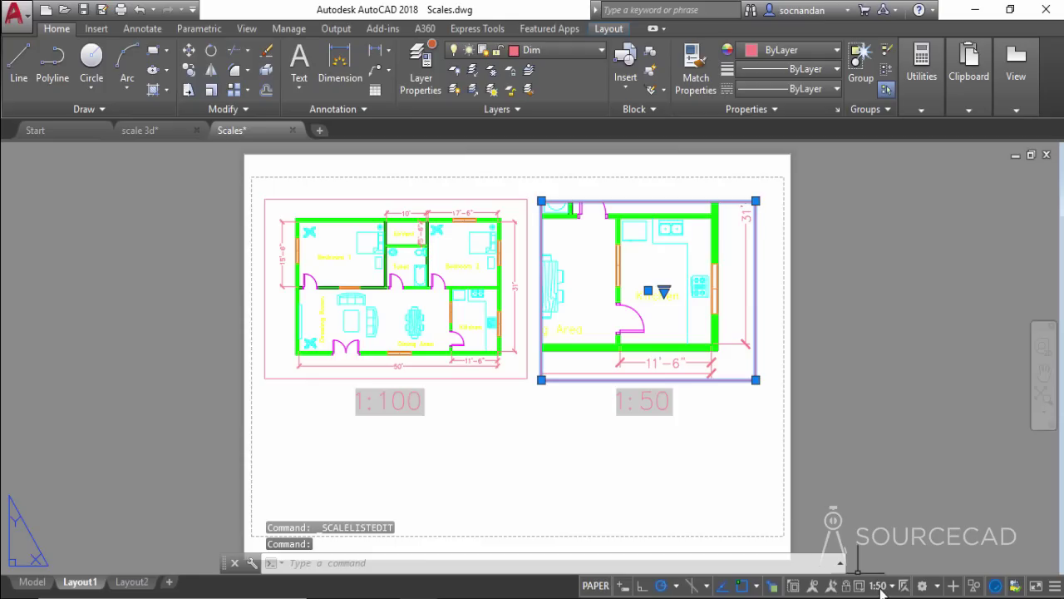
left_click(880, 586)
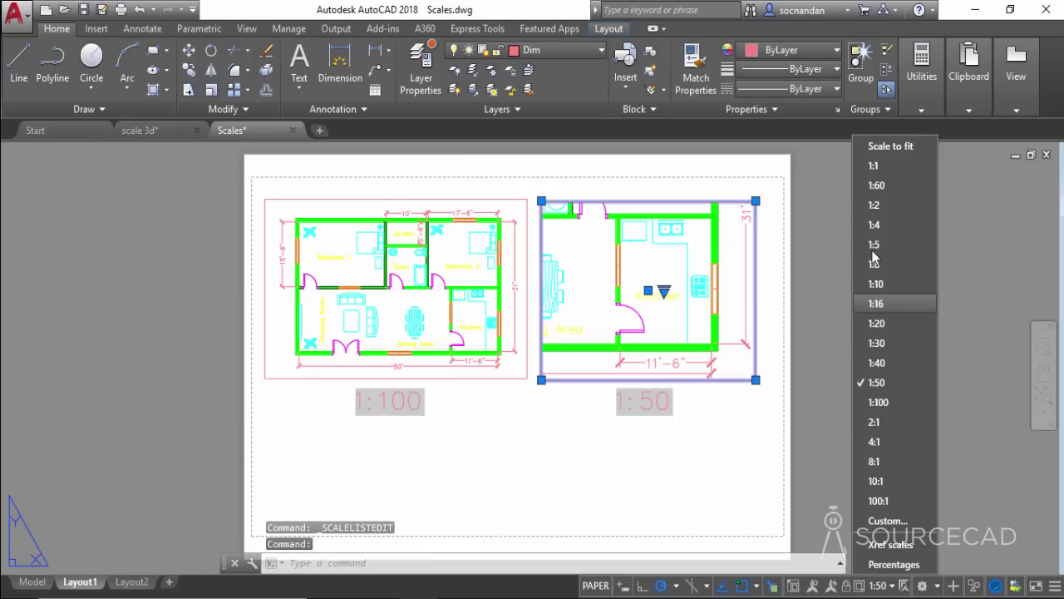
left_click(897, 187)
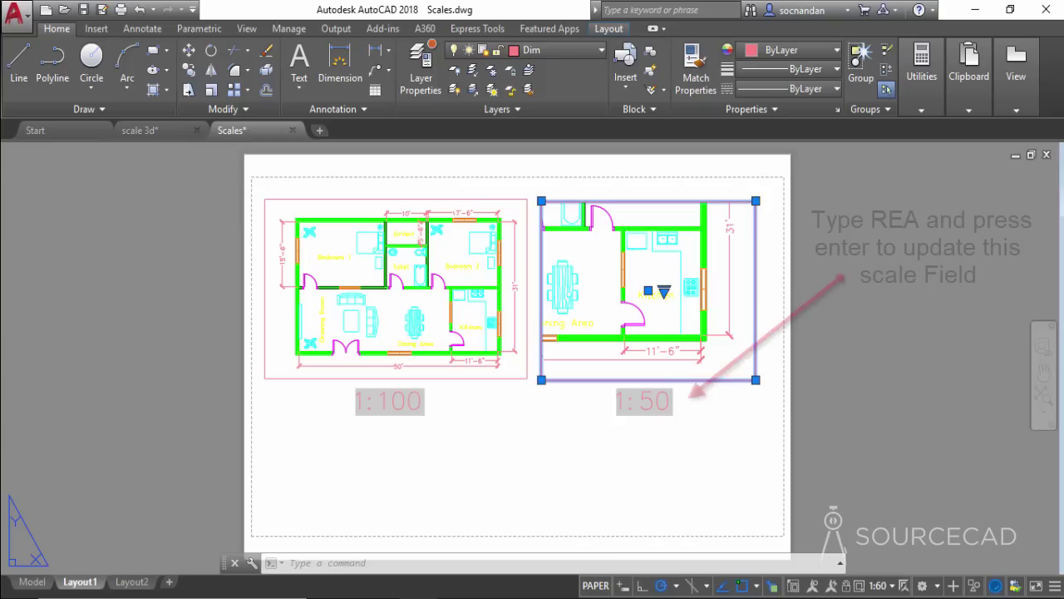
key("Escape")
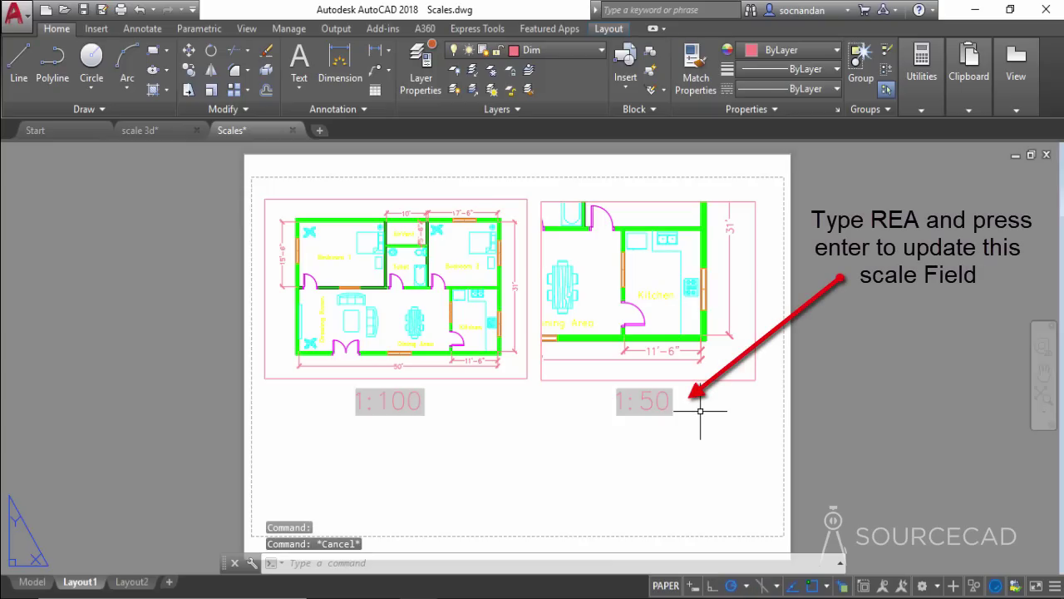